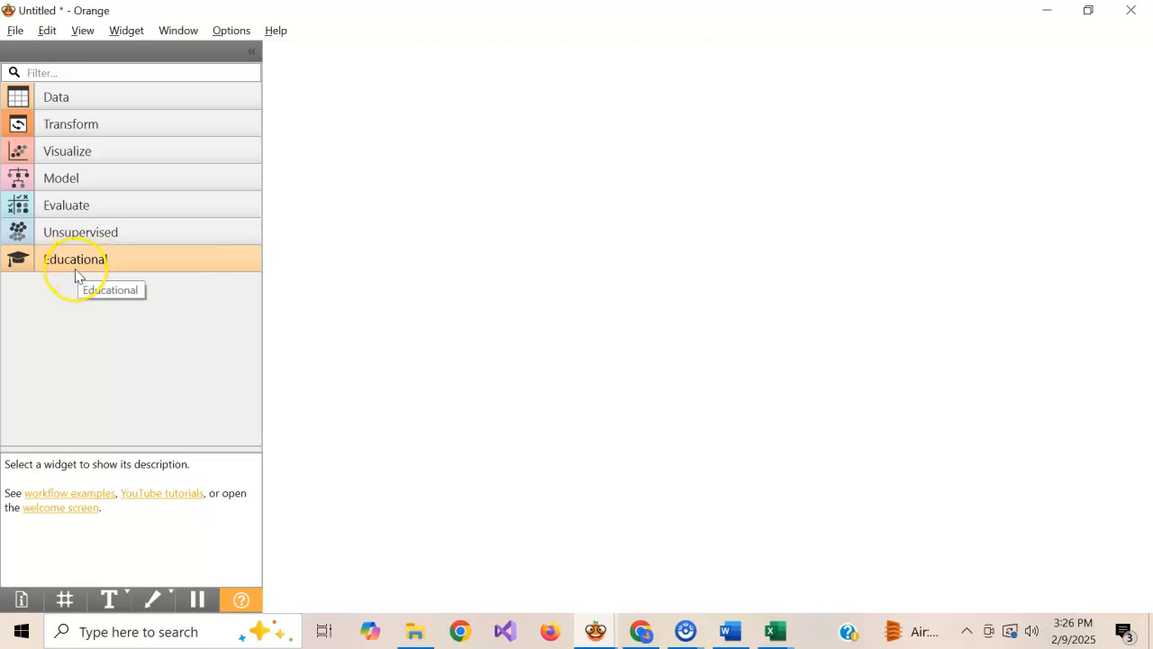
{"action": "left_click", "coordinate": [116, 100]}
{"action": "left_click", "coordinate": [402, 201]}
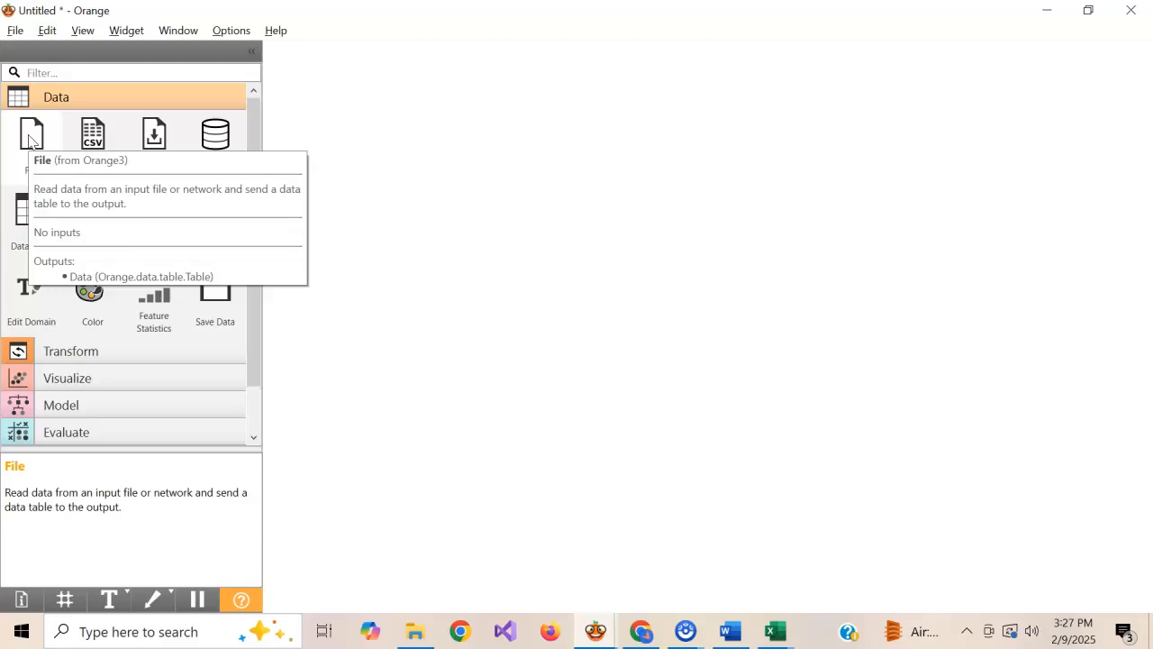
{"action": "left_click", "coordinate": [60, 98]}
{"action": "left_click", "coordinate": [60, 98]}
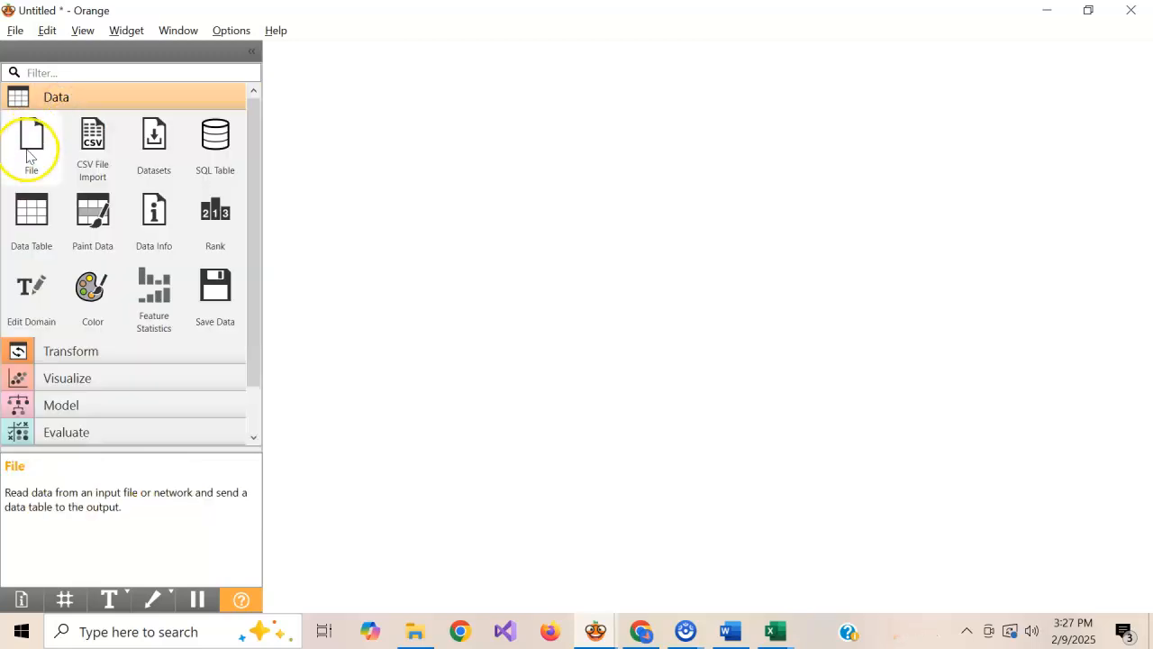
{"action": "left_click_drag", "start_coordinate": [27, 162], "coordinate": [507, 156]}
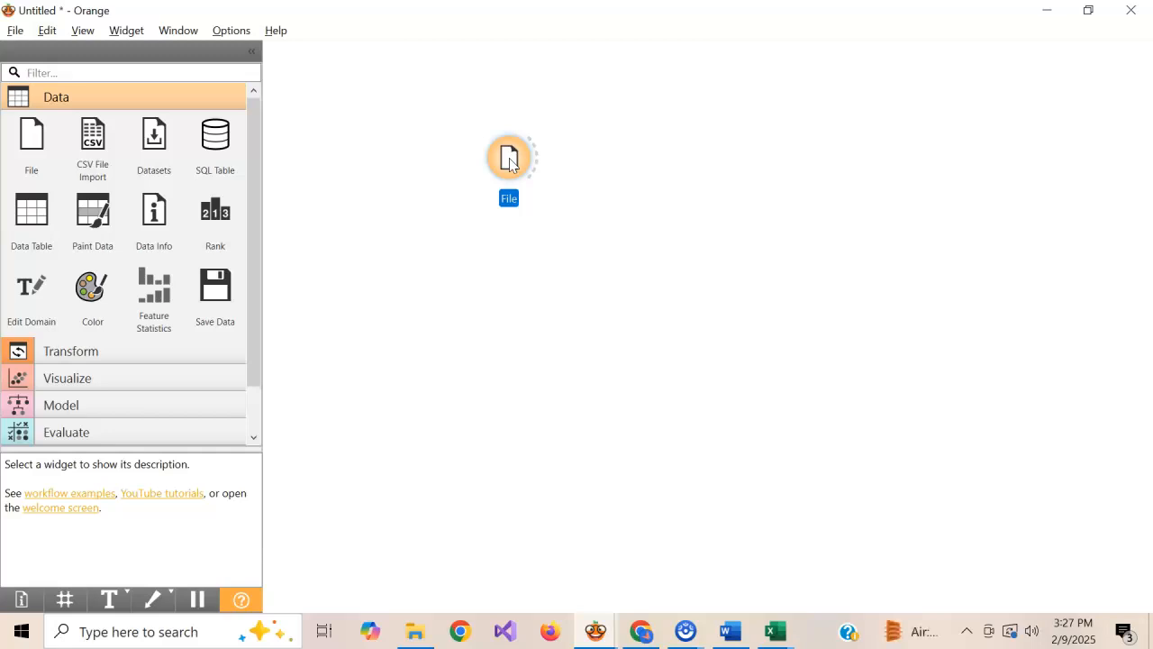
{"action": "key", "text": "Delete"}
Add a File widget to the empty canvas and open its source settings
{"action": "right_click", "coordinate": [449, 133]}
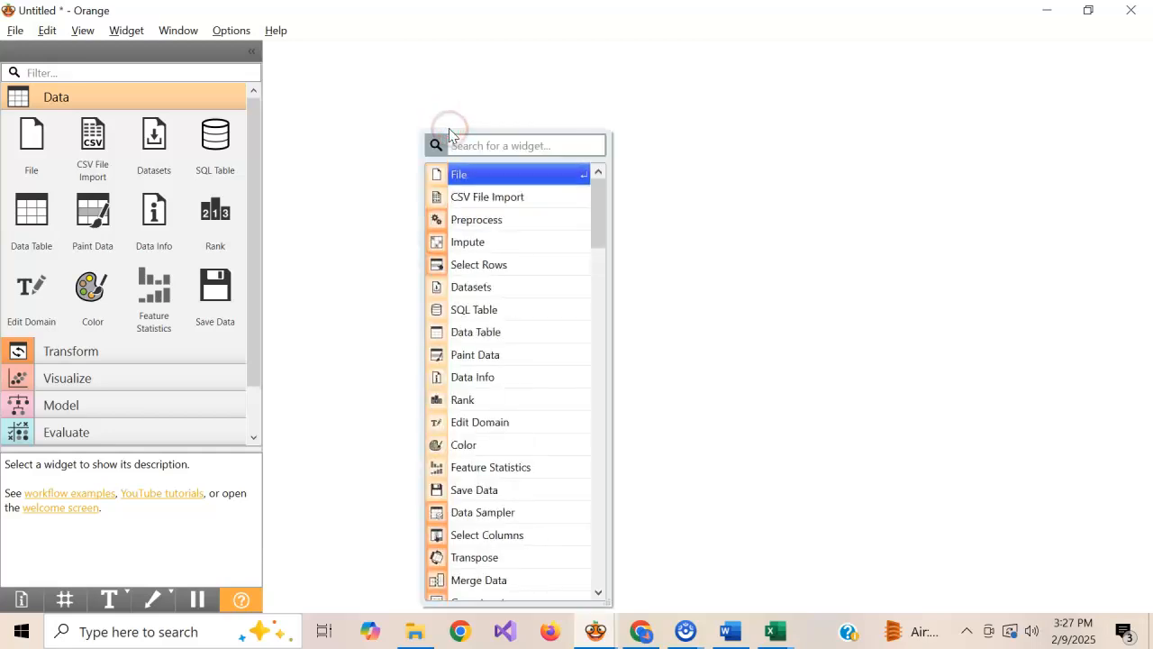
{"action": "left_click", "coordinate": [479, 185]}
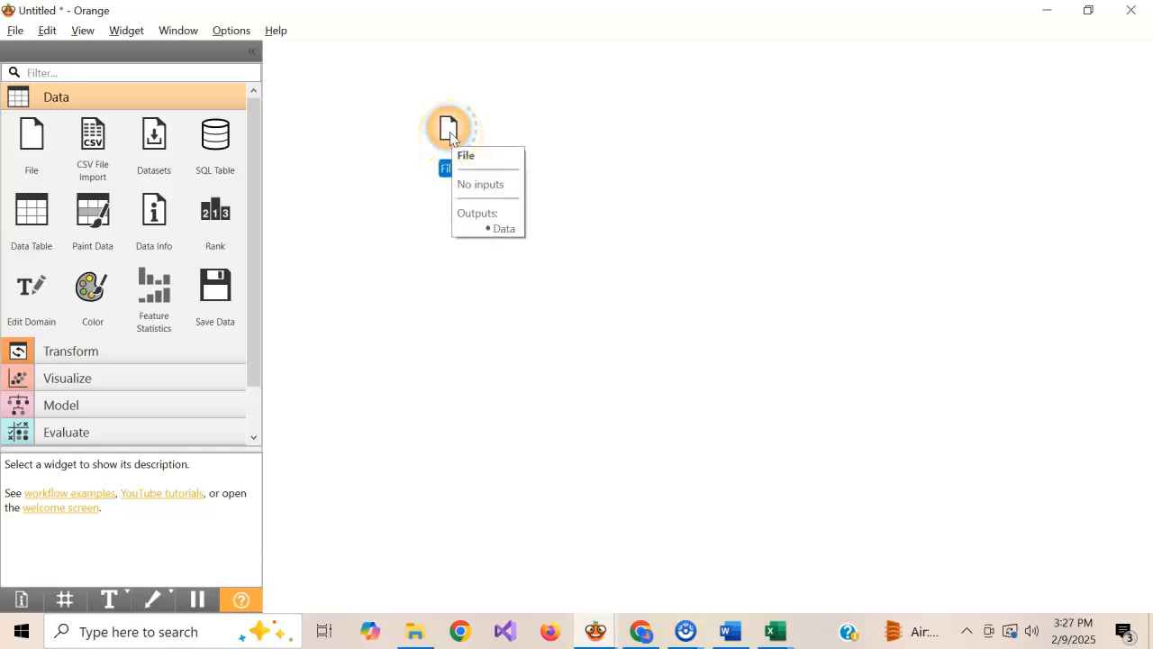
{"action": "double_click", "coordinate": [450, 132]}
{"action": "left_click", "coordinate": [731, 50]}
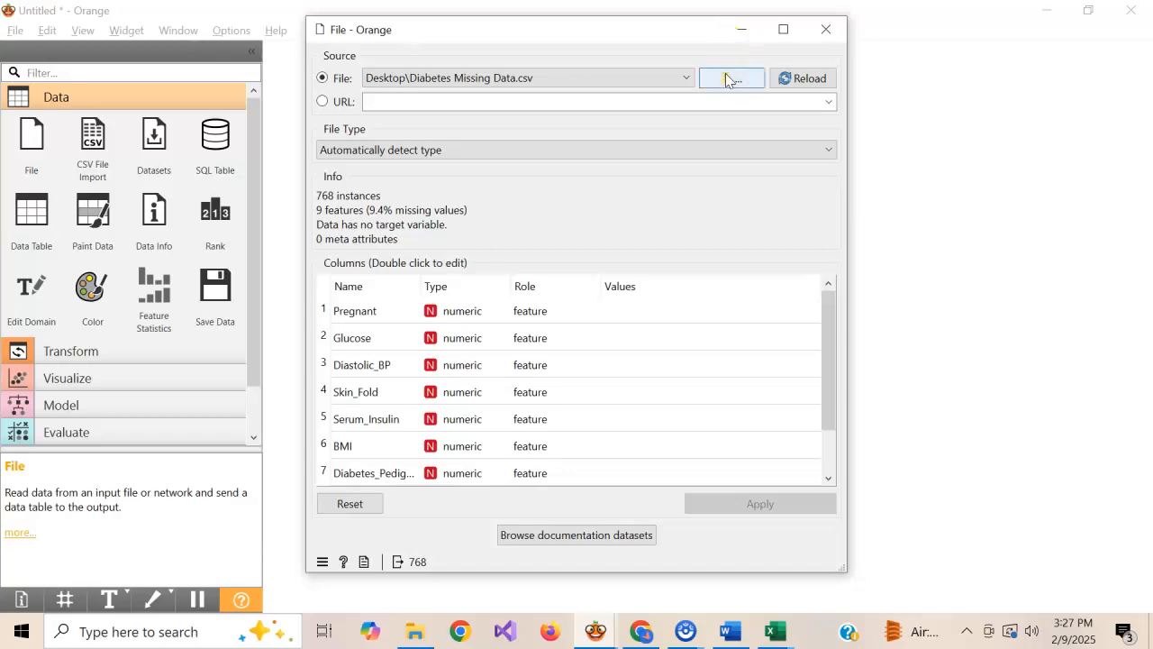
Switch to the Chrome page showing Diabetes Missing Data.csv on GitHub and examine its rows for empty cells
{"action": "key", "text": "alt+Tab"}
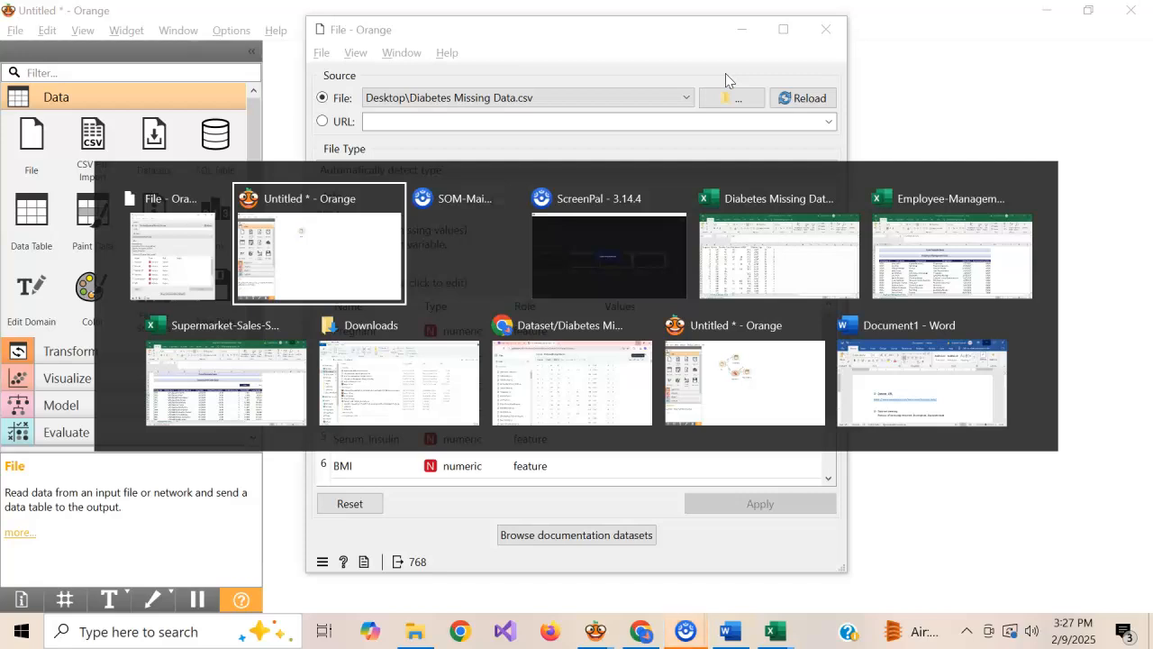
{"action": "key", "text": "alt+Tab"}
{"action": "key", "text": "alt+Tab"}
{"action": "key", "text": "alt+Tab"}
{"action": "key", "text": "alt+Tab"}
{"action": "key", "text": "alt+Tab"}
{"action": "key", "text": "alt+Tab"}
{"action": "key", "text": "alt+Tab"}
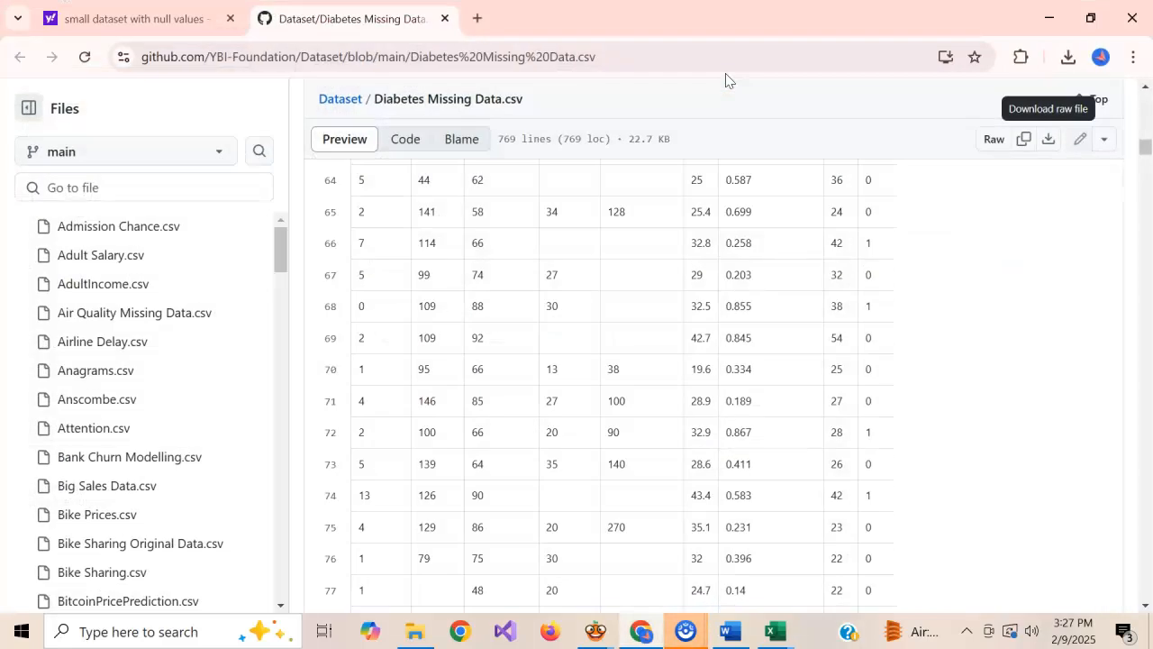
{"action": "left_click_drag", "start_coordinate": [1142, 146], "coordinate": [1141, 121]}
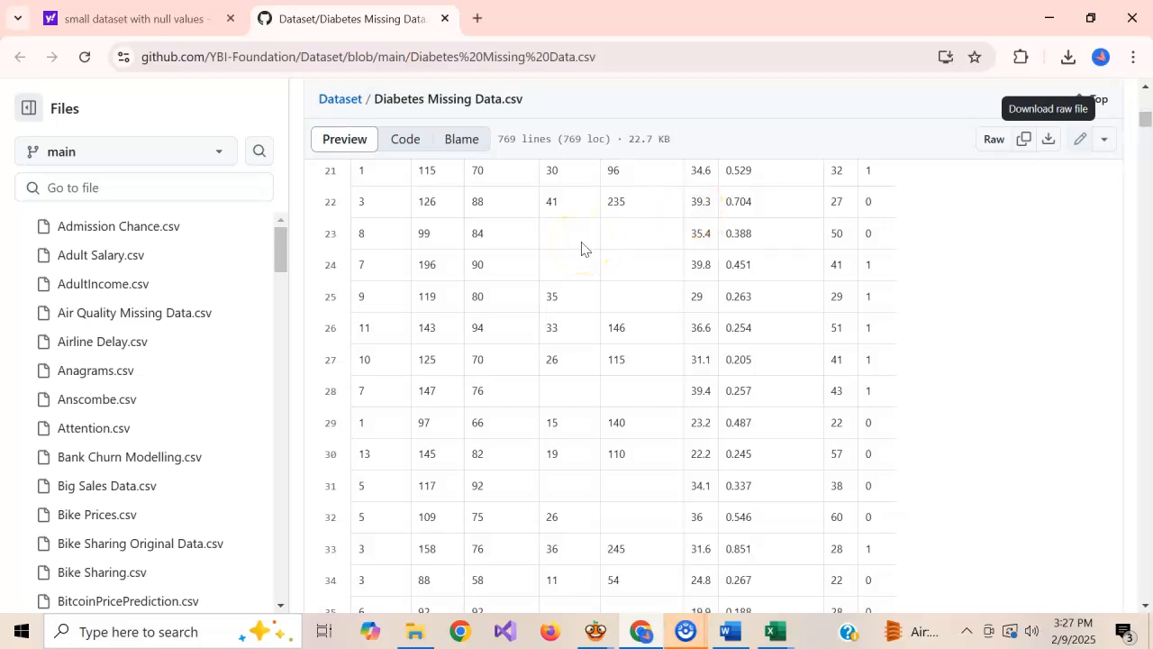
Return to Orange, load Diabetes Missing Data.csv from the Desktop into the File widget, and review its column list
{"action": "key", "text": "alt+Tab"}
{"action": "key", "text": "alt+Tab"}
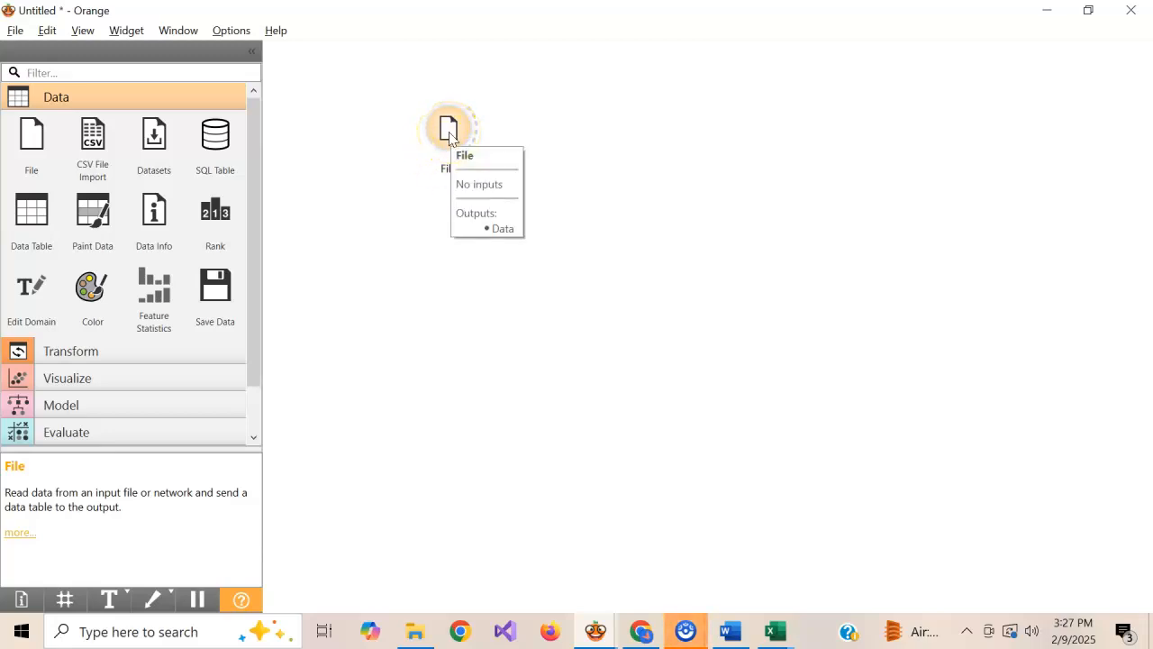
{"action": "double_click", "coordinate": [448, 132]}
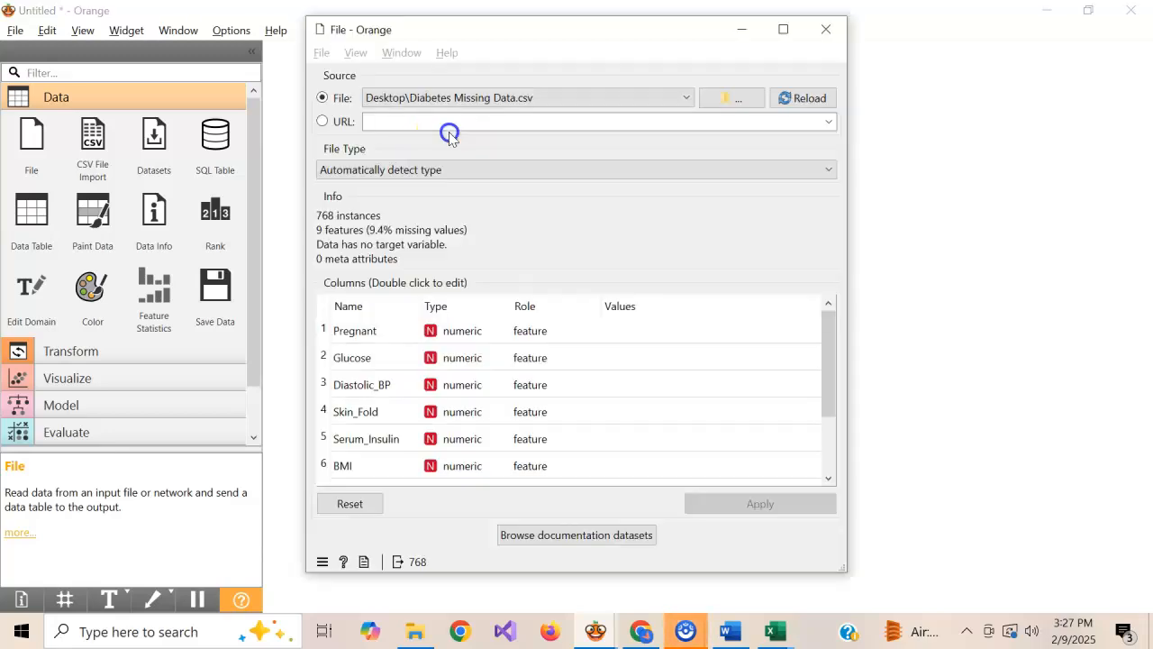
{"action": "left_click", "coordinate": [741, 107]}
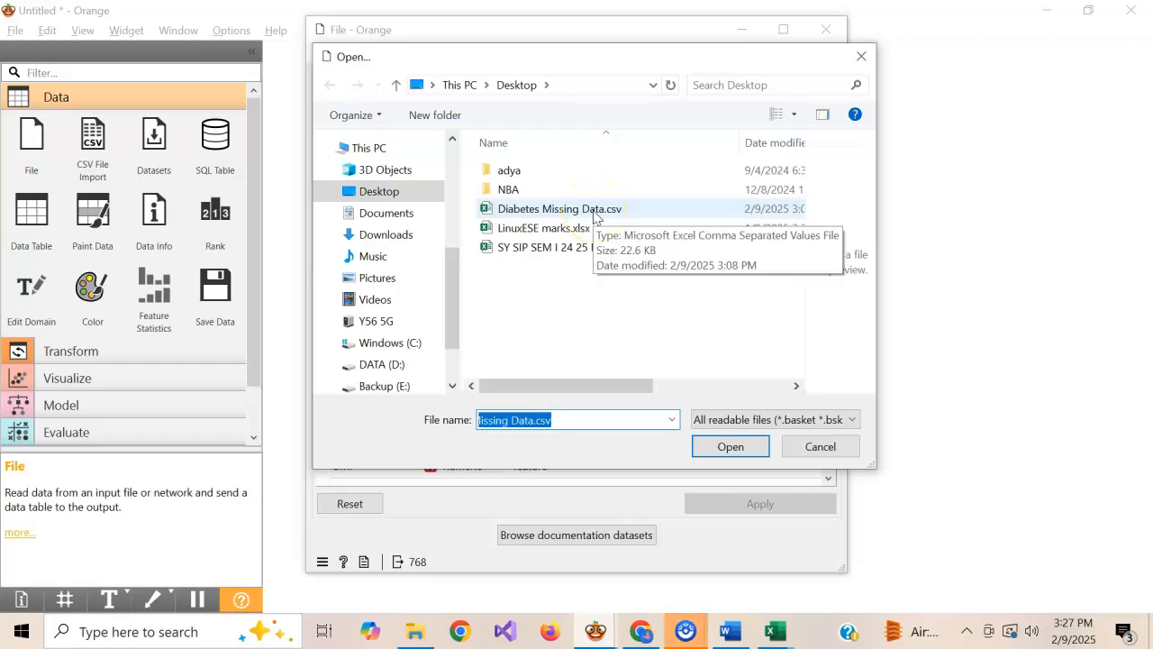
{"action": "left_click", "coordinate": [594, 217]}
{"action": "left_click", "coordinate": [721, 448]}
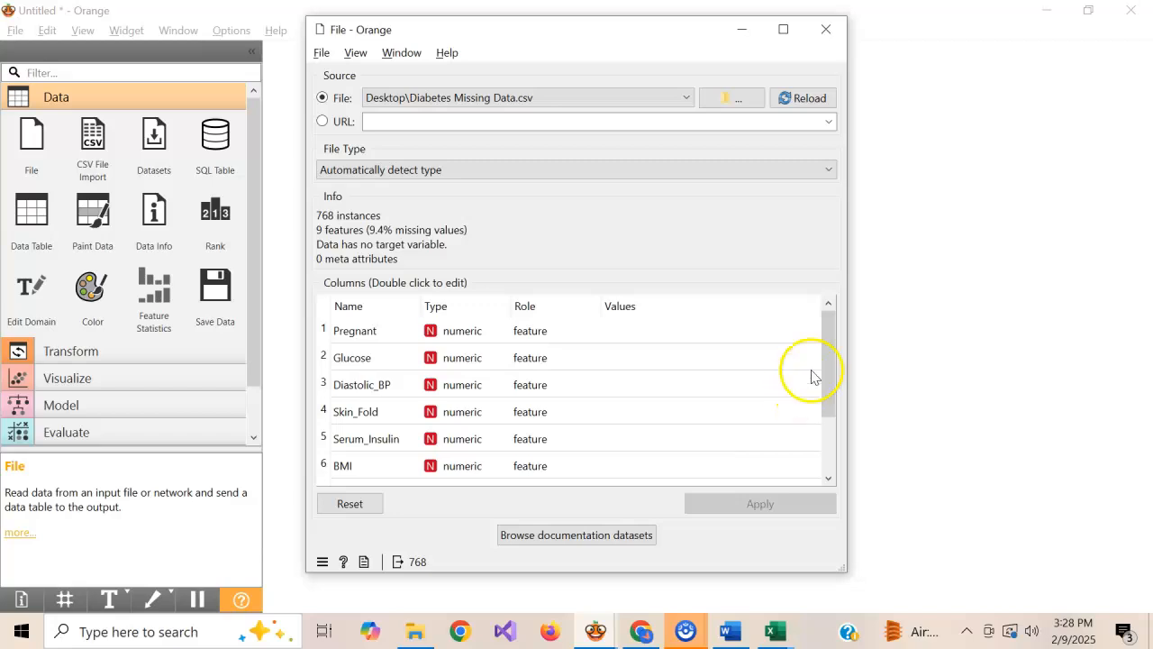
{"action": "left_click_drag", "start_coordinate": [830, 353], "coordinate": [824, 447]}
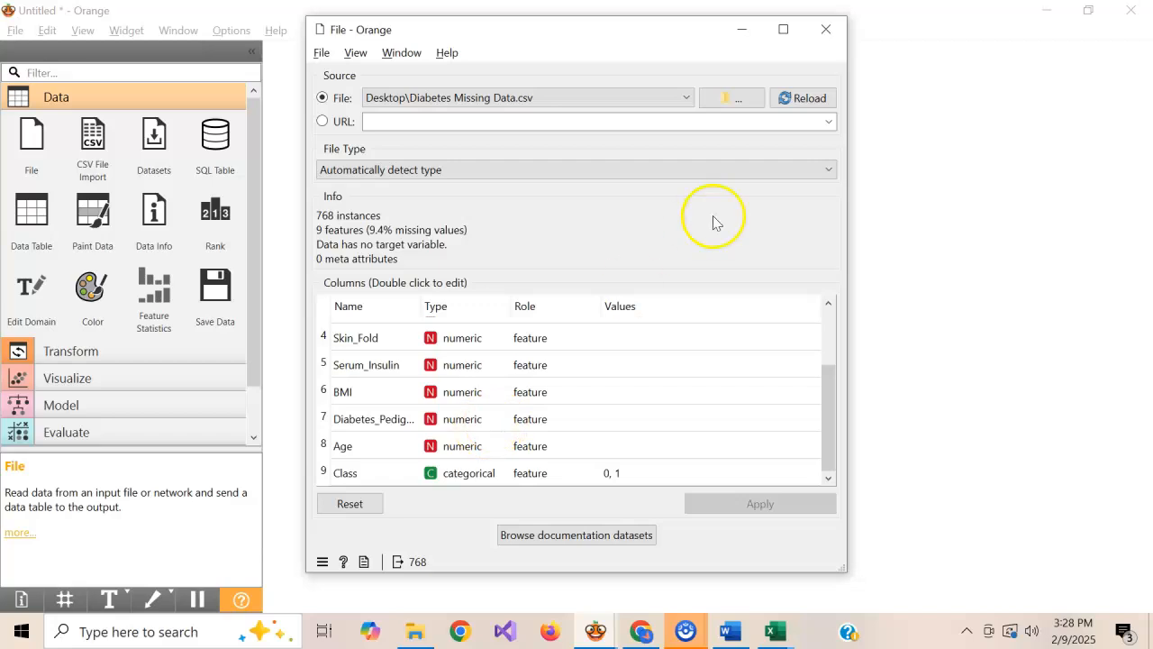
{"action": "left_click", "coordinate": [827, 30]}
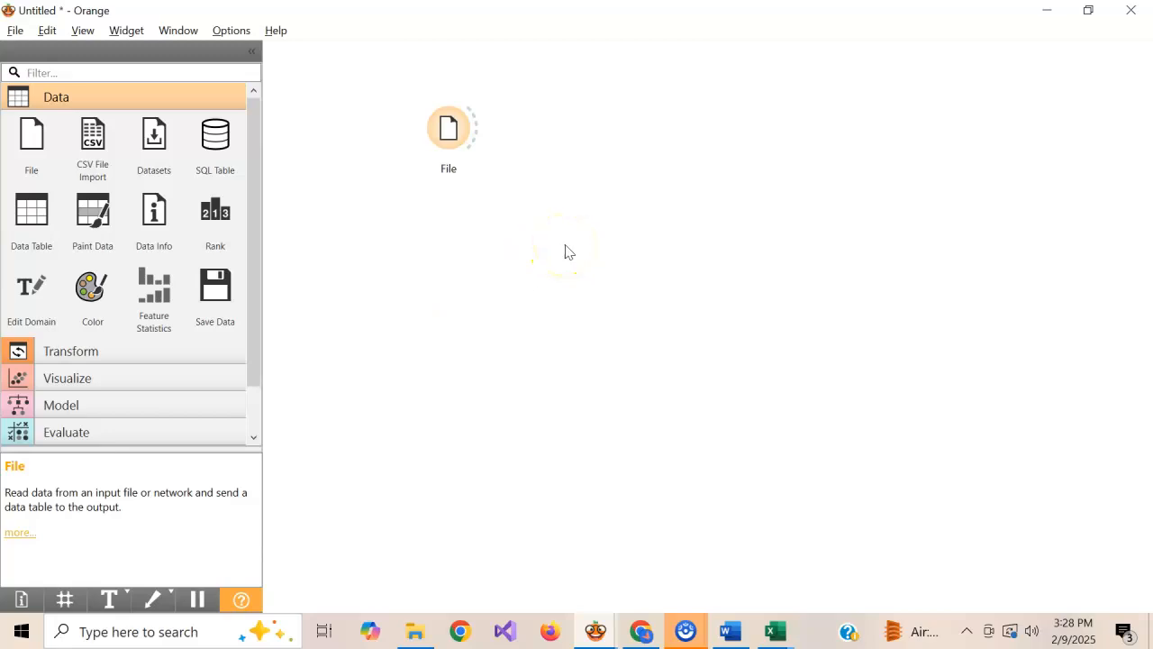
Add a Data Table widget beside the File widget and link the File output to it
{"action": "left_click_drag", "start_coordinate": [31, 211], "coordinate": [540, 120]}
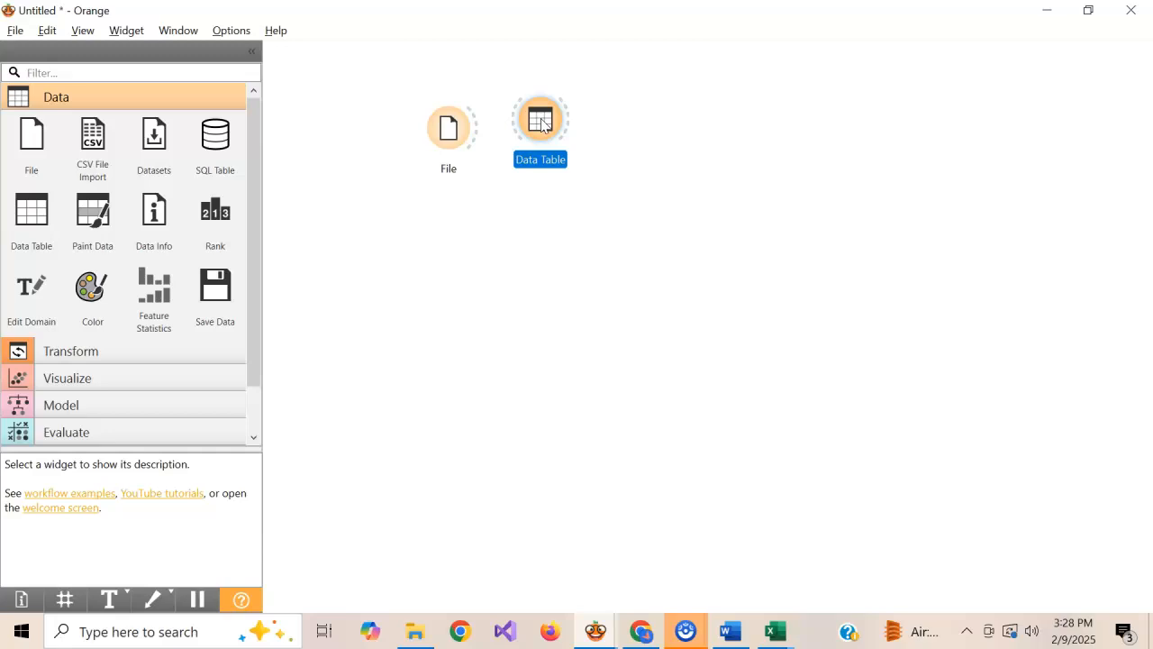
{"action": "key", "text": "Delete"}
{"action": "right_click", "coordinate": [563, 138]}
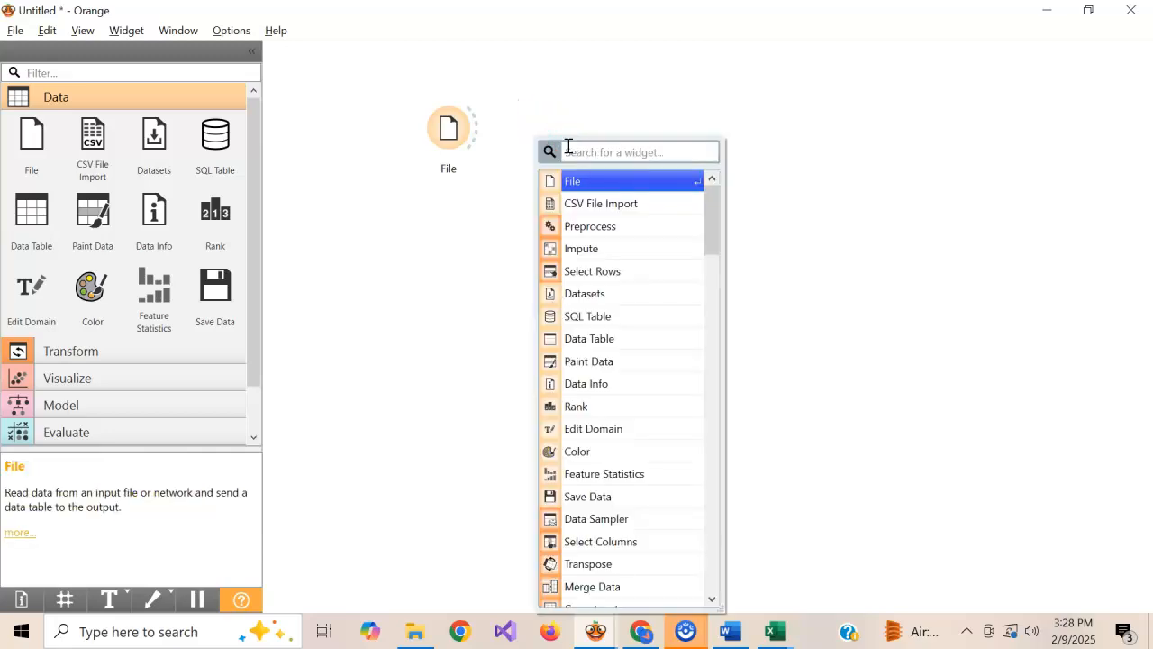
{"action": "type", "text": "data"}
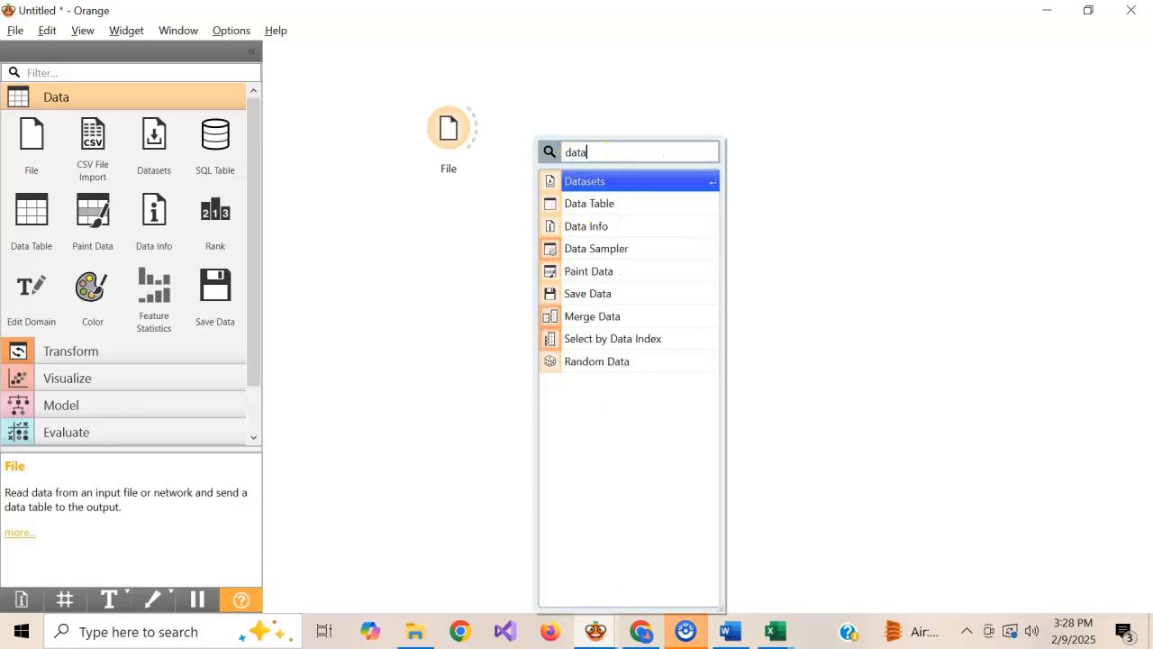
{"action": "left_click", "coordinate": [610, 205]}
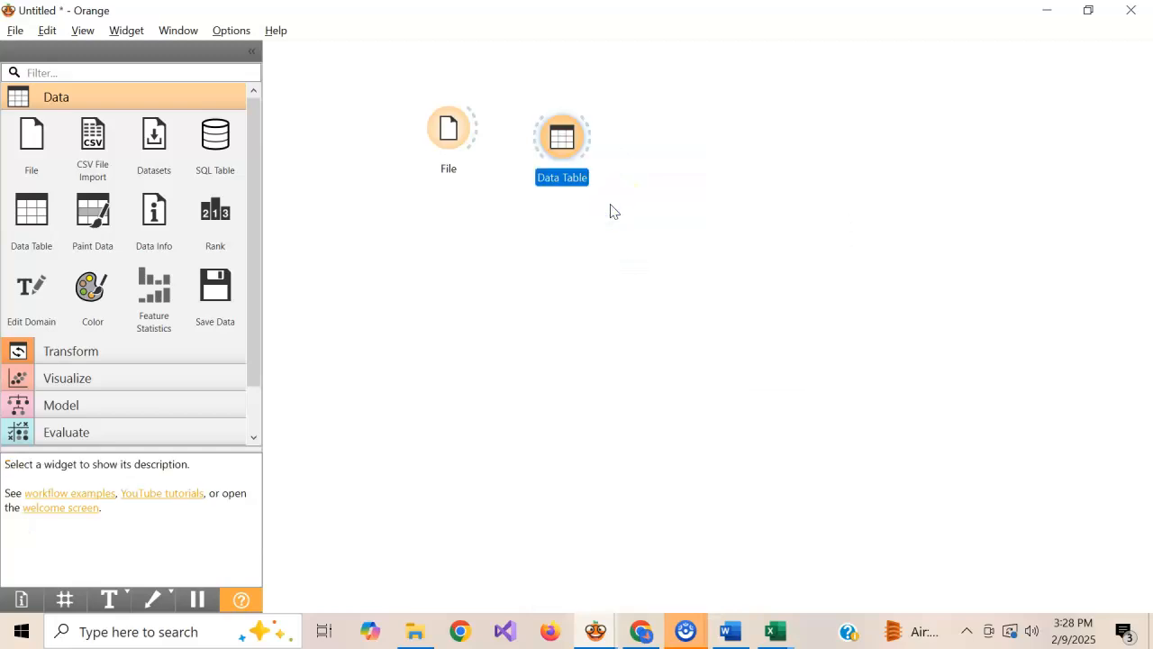
{"action": "left_click_drag", "start_coordinate": [473, 129], "coordinate": [549, 149]}
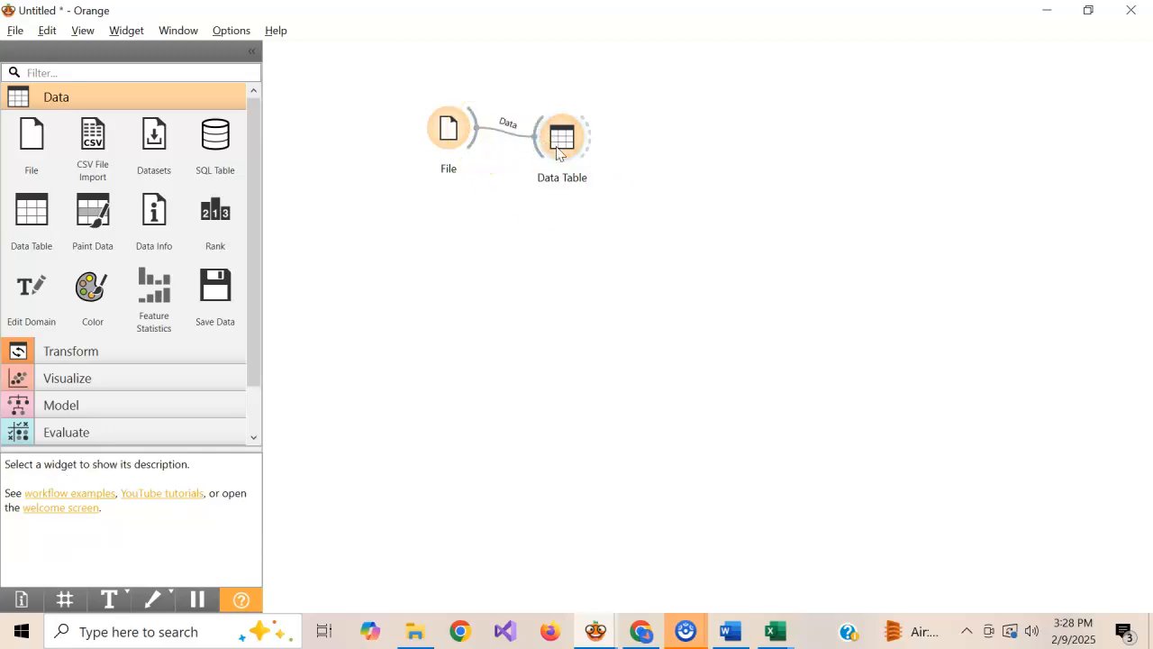
View the dataset in the Data Table and check the first three rows for missing Serum_Insulin values
{"action": "double_click", "coordinate": [564, 149]}
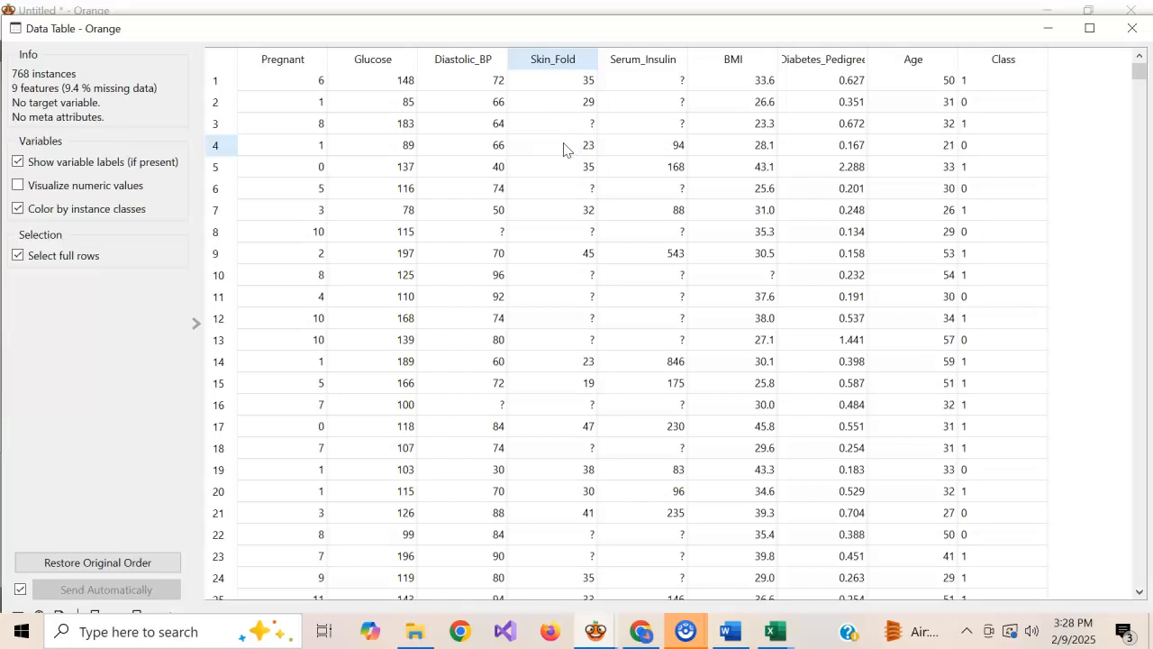
{"action": "left_click", "coordinate": [669, 86]}
{"action": "left_click", "coordinate": [671, 105]}
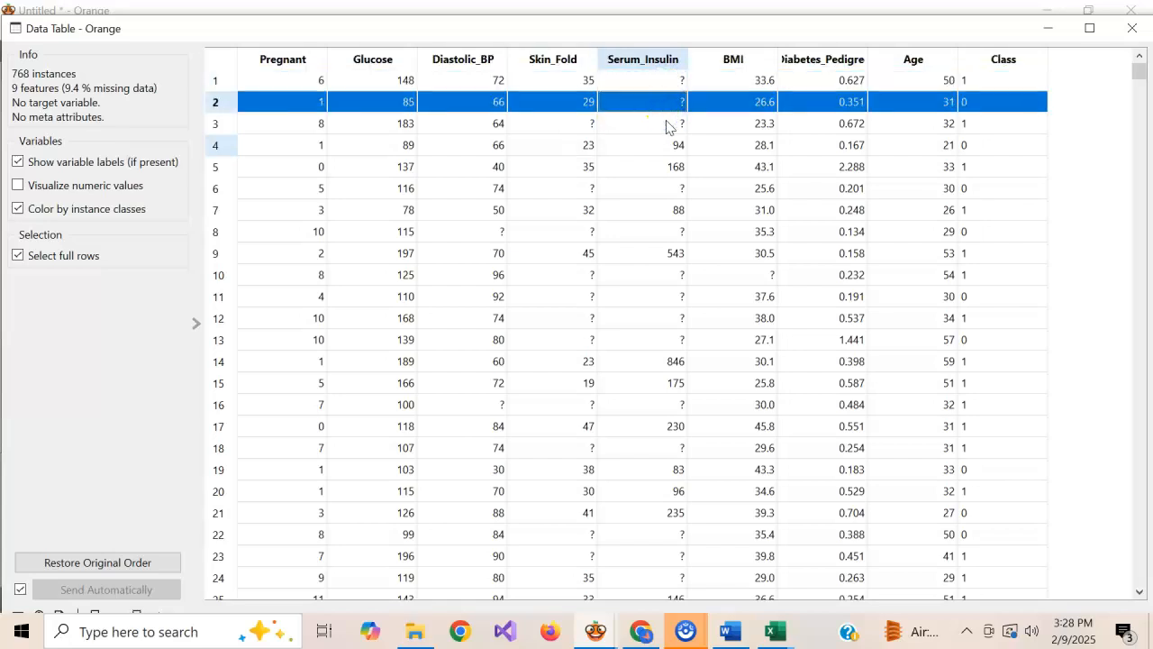
{"action": "left_click", "coordinate": [667, 125]}
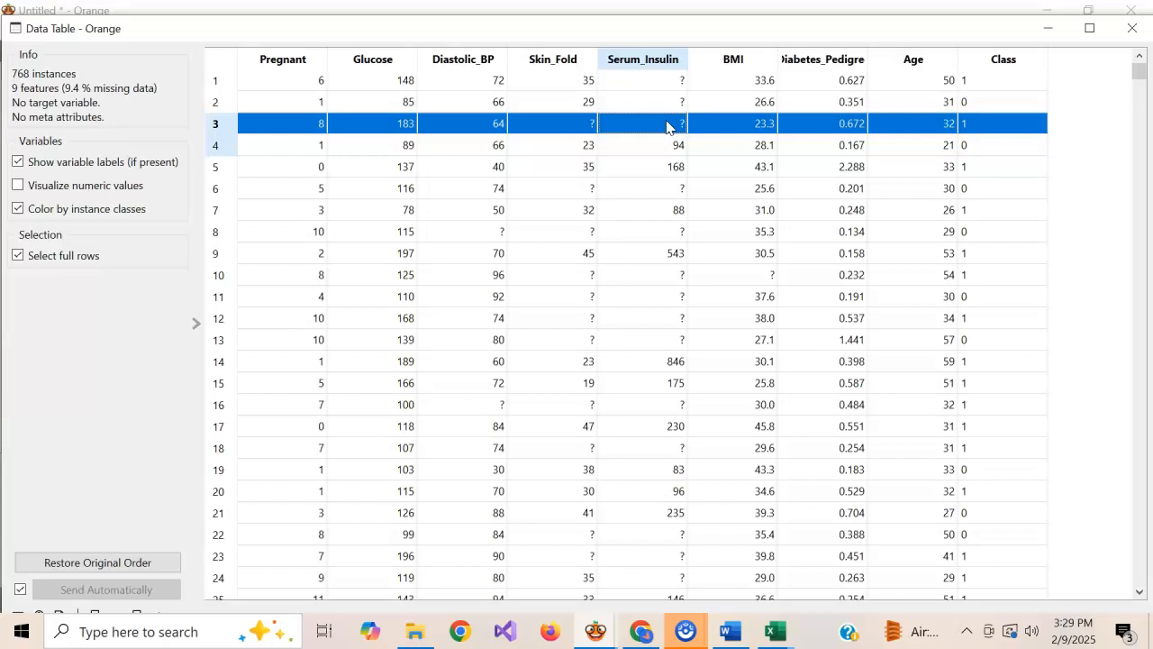
{"action": "left_click", "coordinate": [1050, 33]}
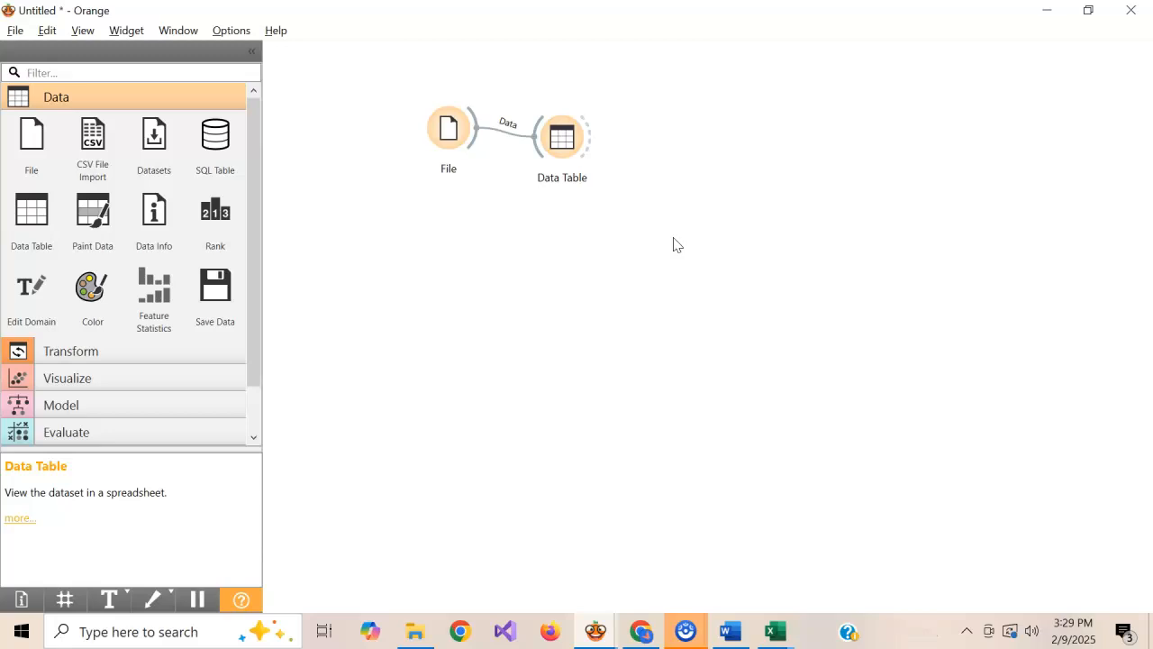
Add a Preprocess widget linked from the File widget and remove its preset Impute Missing Values preprocessor
{"action": "left_click_drag", "start_coordinate": [475, 148], "coordinate": [528, 241]}
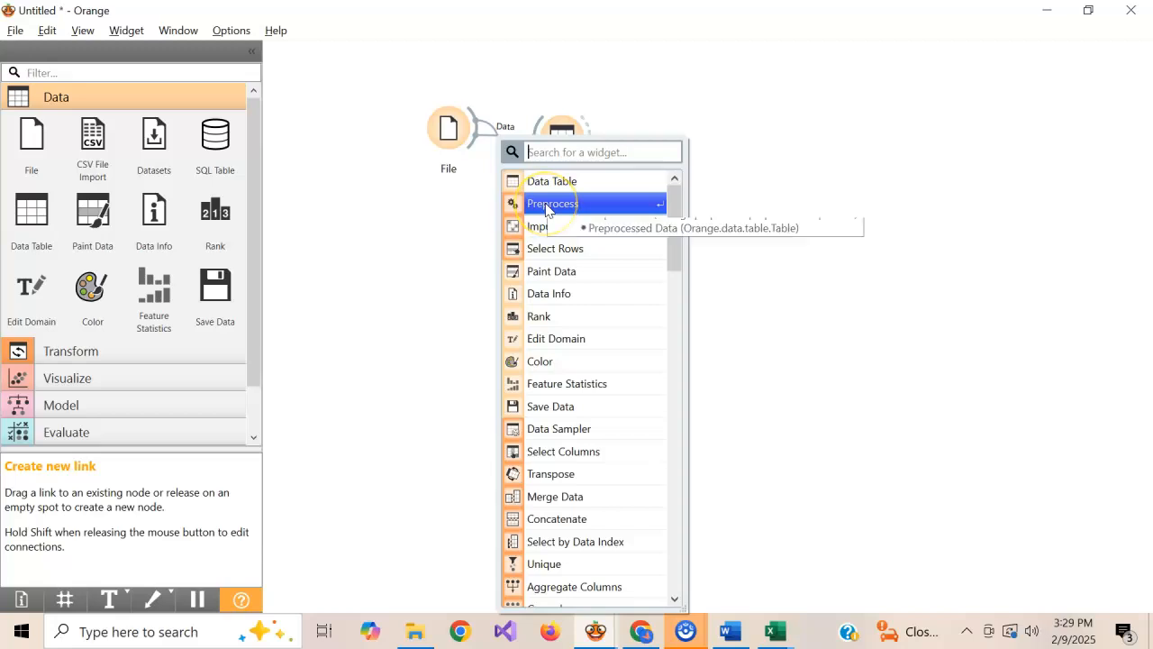
{"action": "left_click", "coordinate": [546, 210]}
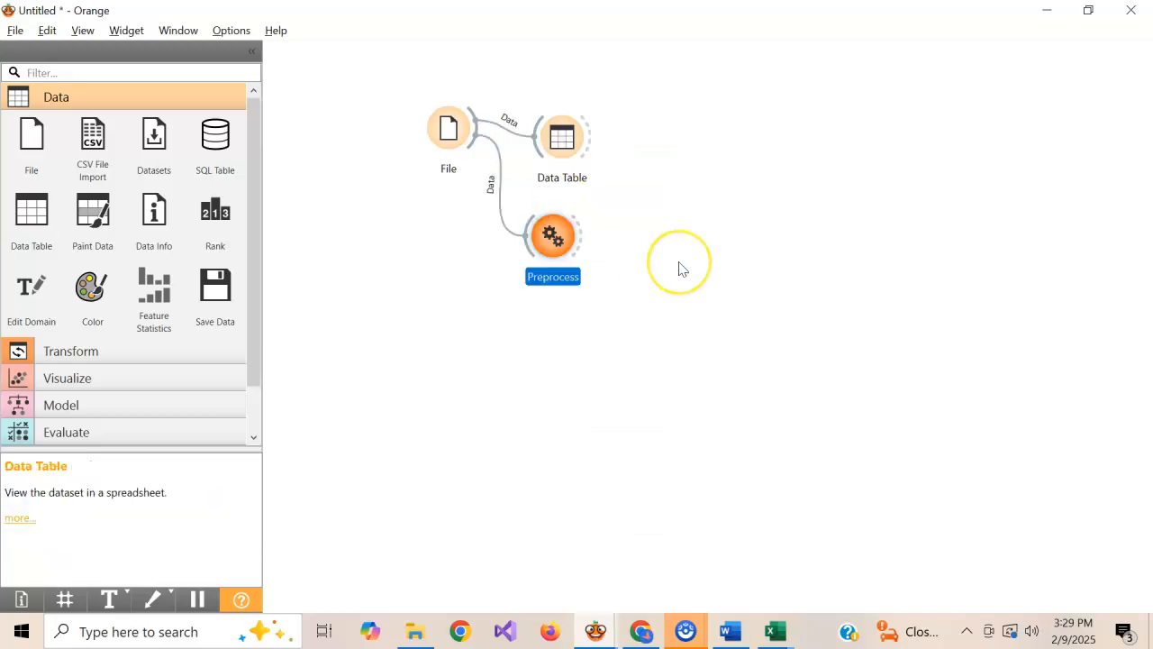
{"action": "double_click", "coordinate": [557, 241]}
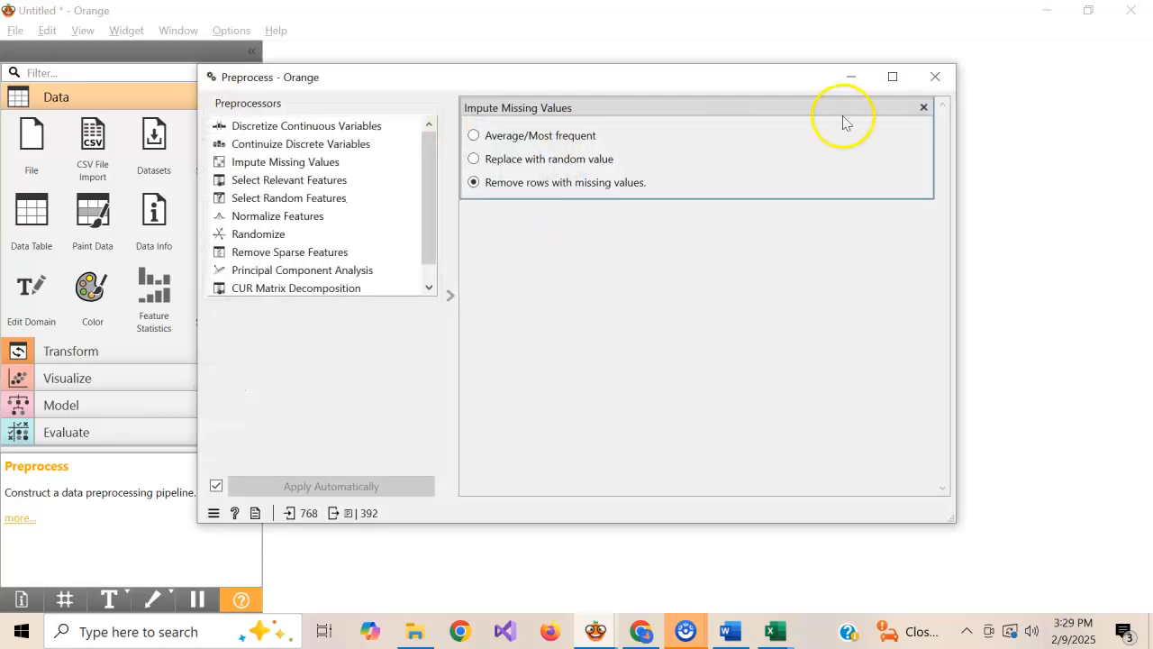
{"action": "left_click", "coordinate": [923, 107]}
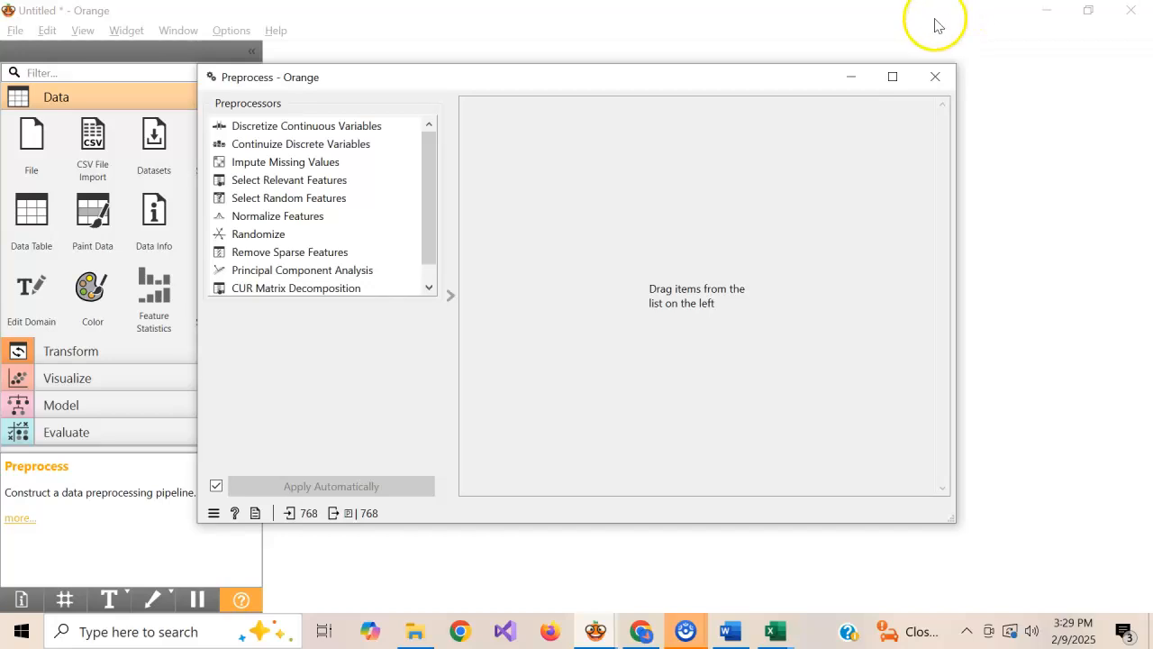
Enlarge the Preprocess window and examine the available preprocessors, from Select Relevant Features down through Principal Component Analysis
{"action": "left_click", "coordinate": [892, 80]}
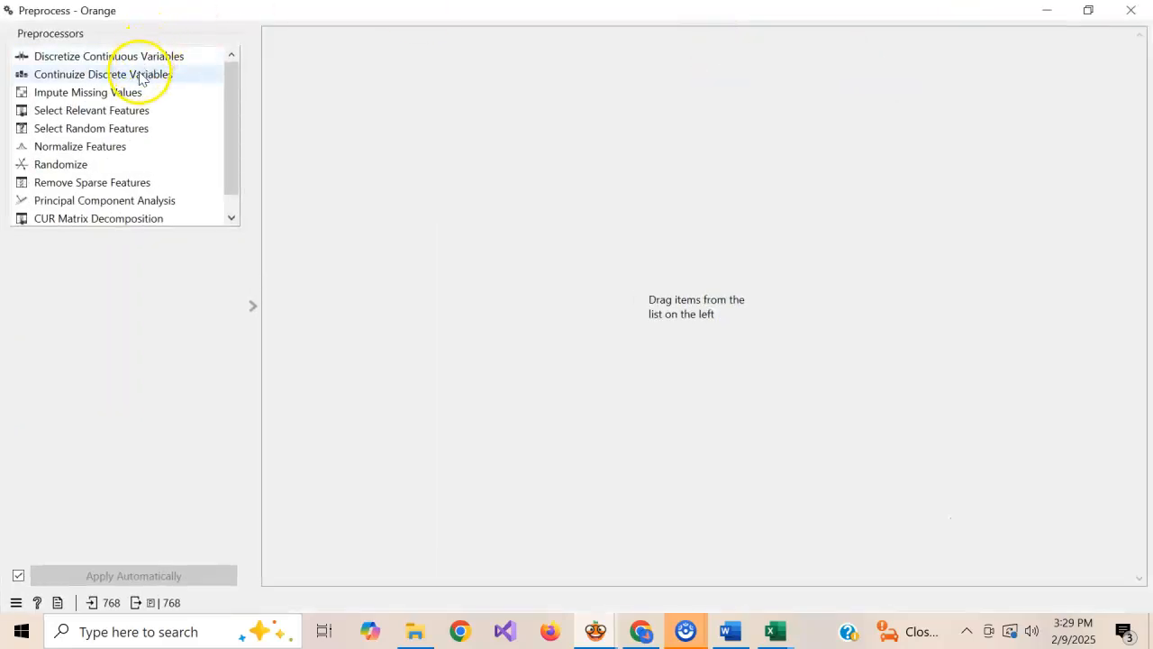
{"action": "left_click", "coordinate": [104, 116]}
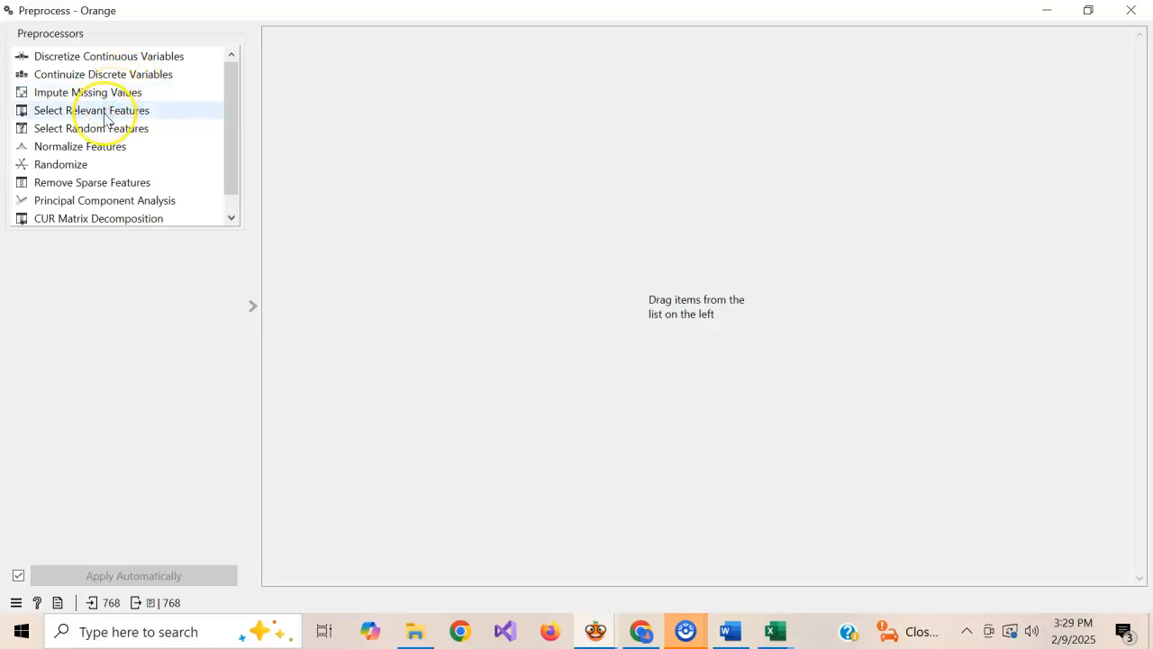
{"action": "left_click", "coordinate": [102, 131]}
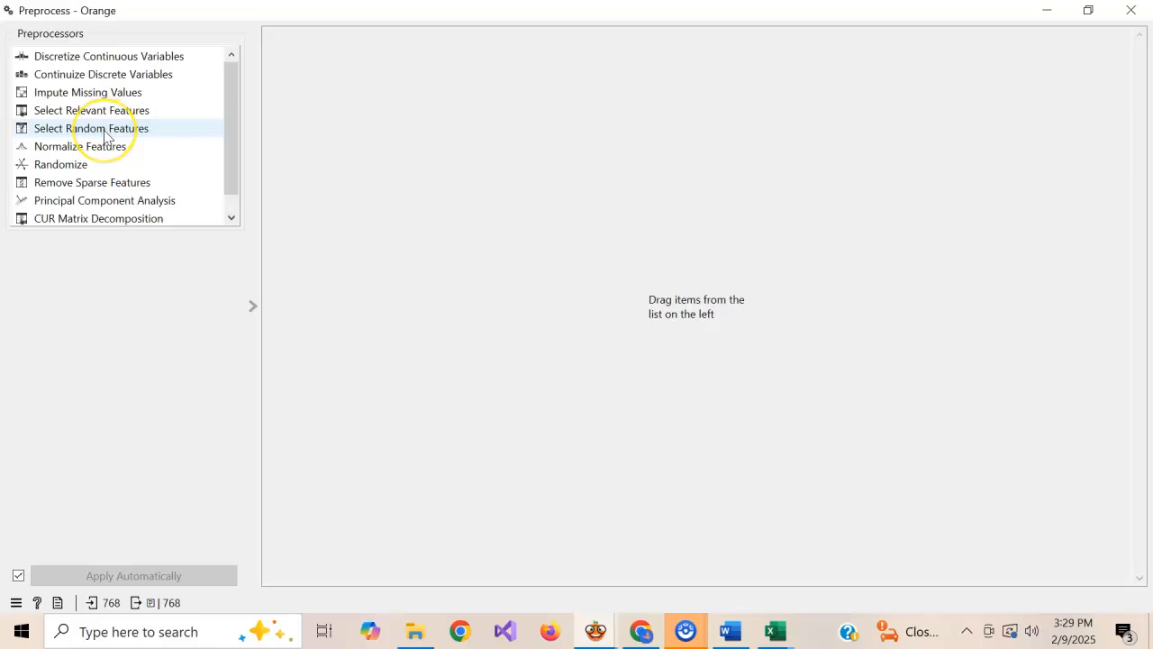
{"action": "left_click", "coordinate": [101, 156]}
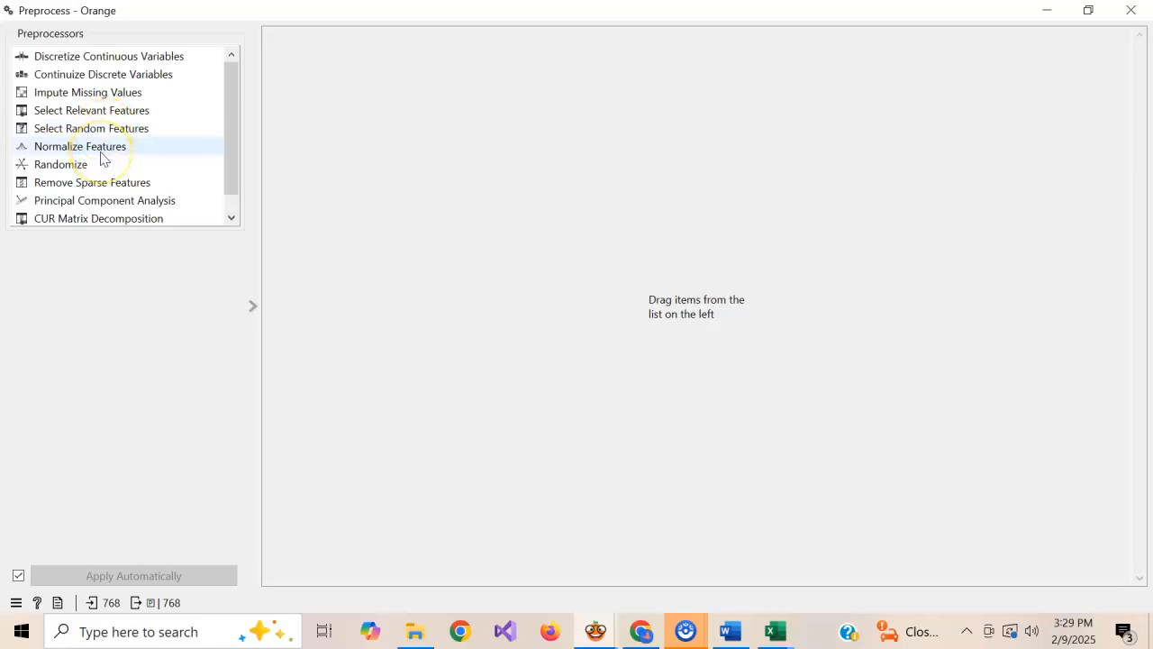
{"action": "left_click", "coordinate": [90, 170]}
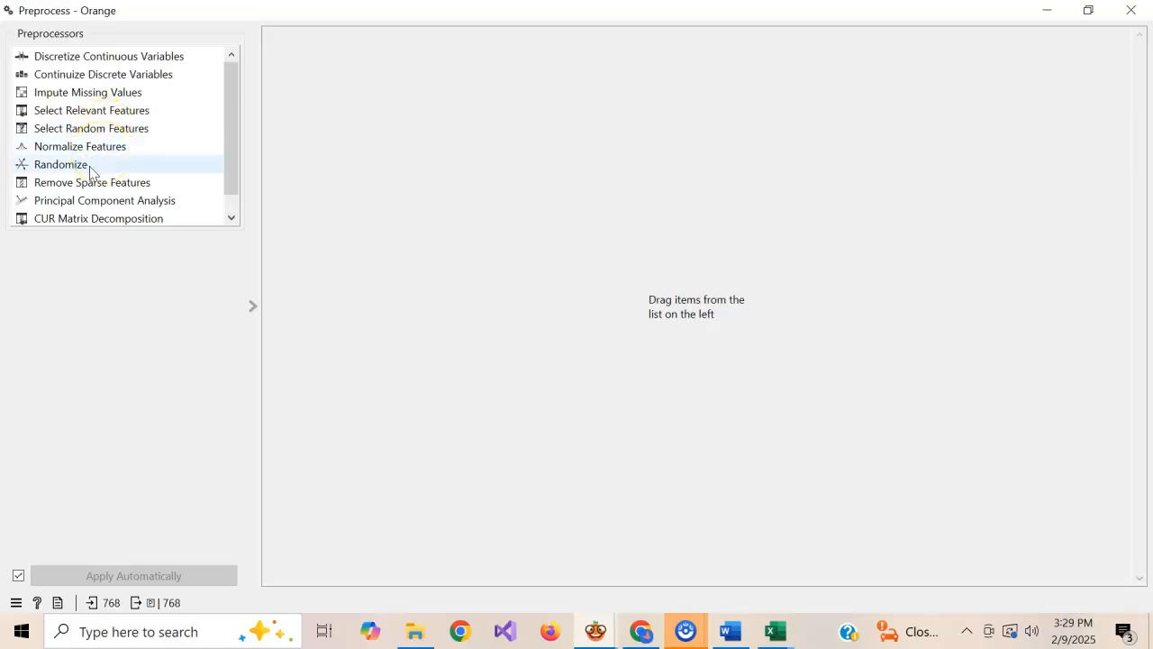
{"action": "left_click", "coordinate": [93, 184]}
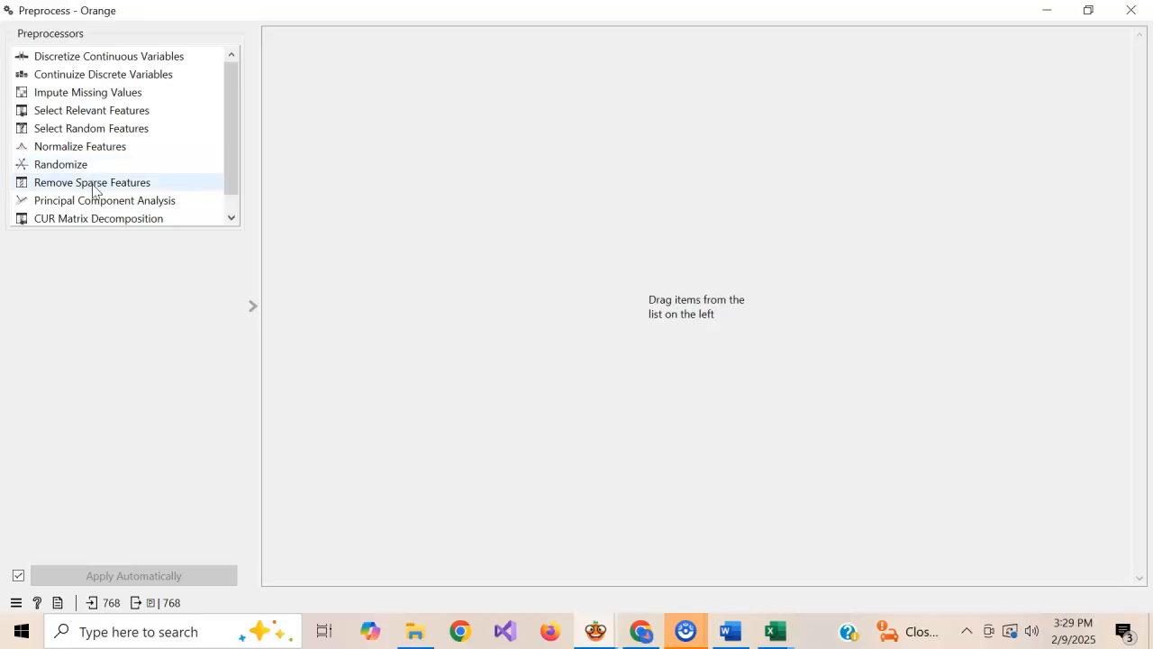
{"action": "left_click", "coordinate": [93, 201]}
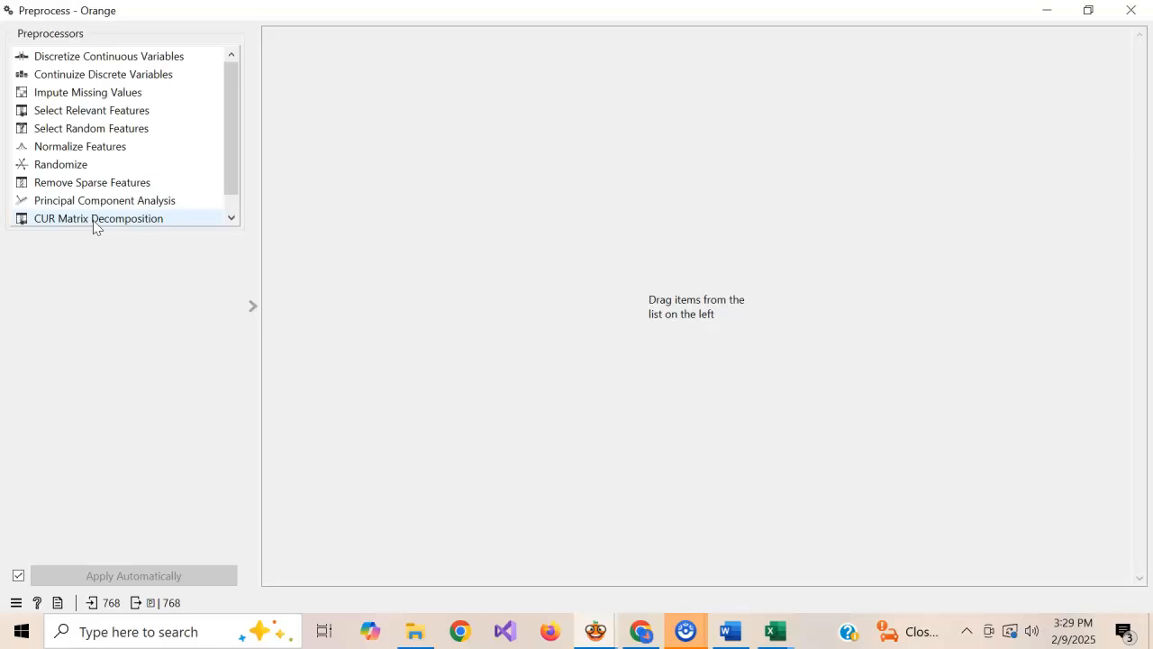
Add the Impute Missing Values preprocessor to the pipeline and set it to remove rows with missing values
{"action": "left_click", "coordinate": [233, 217]}
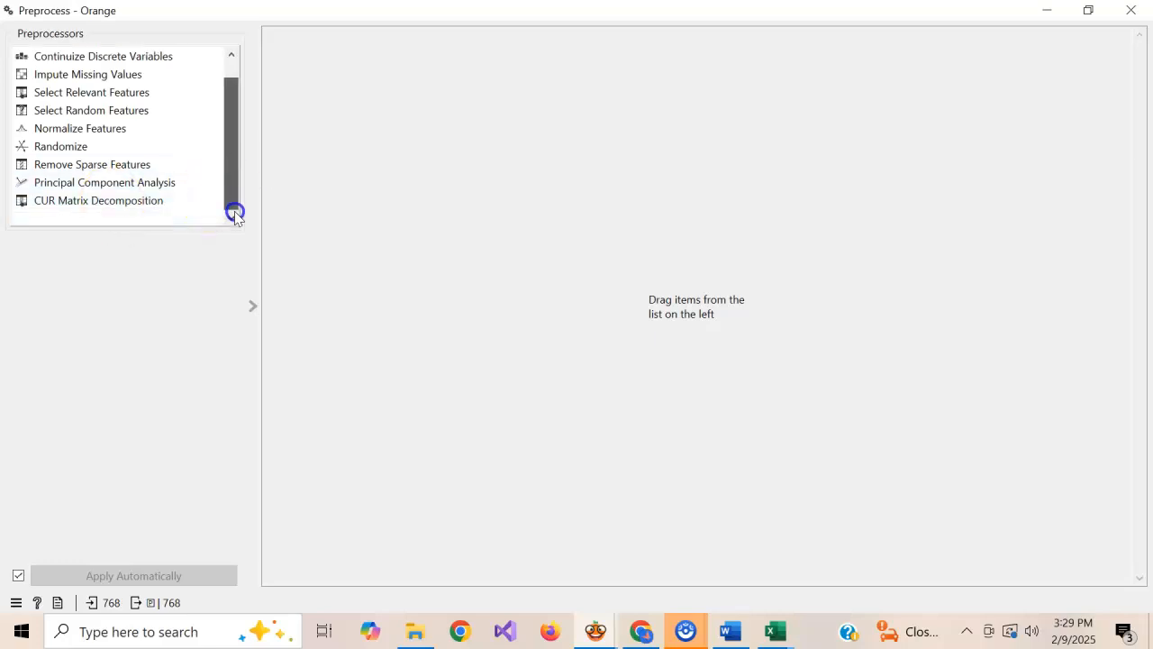
{"action": "left_click_drag", "start_coordinate": [231, 199], "coordinate": [233, 130]}
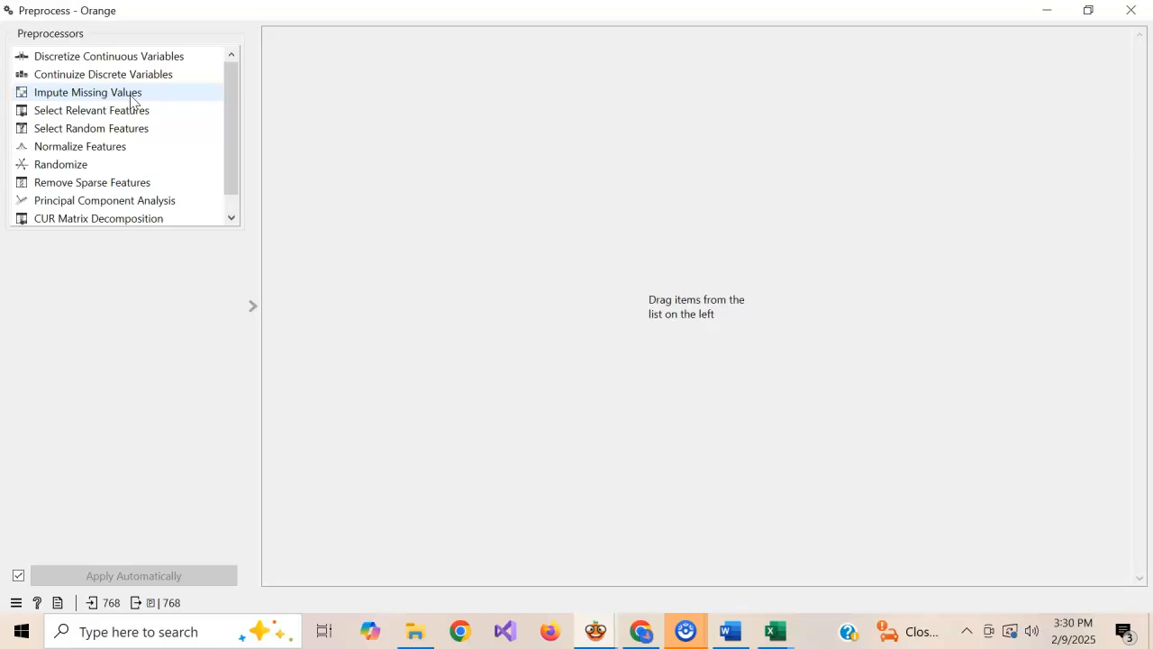
{"action": "left_click_drag", "start_coordinate": [131, 99], "coordinate": [507, 75]}
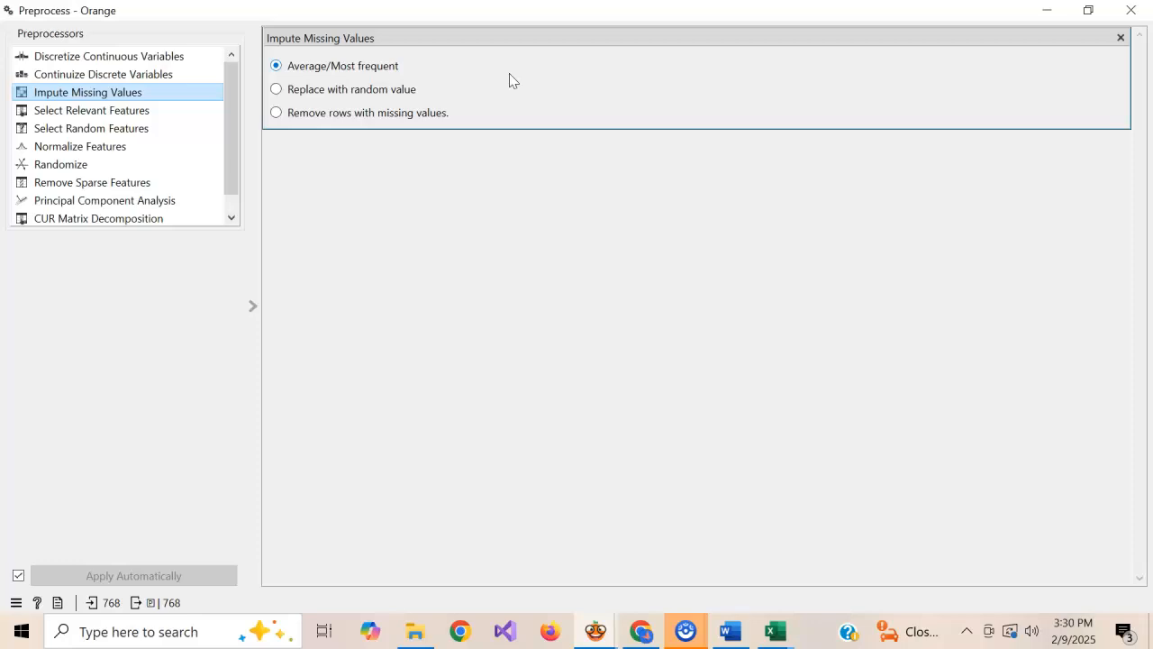
{"action": "left_click", "coordinate": [342, 72]}
{"action": "left_click", "coordinate": [344, 118]}
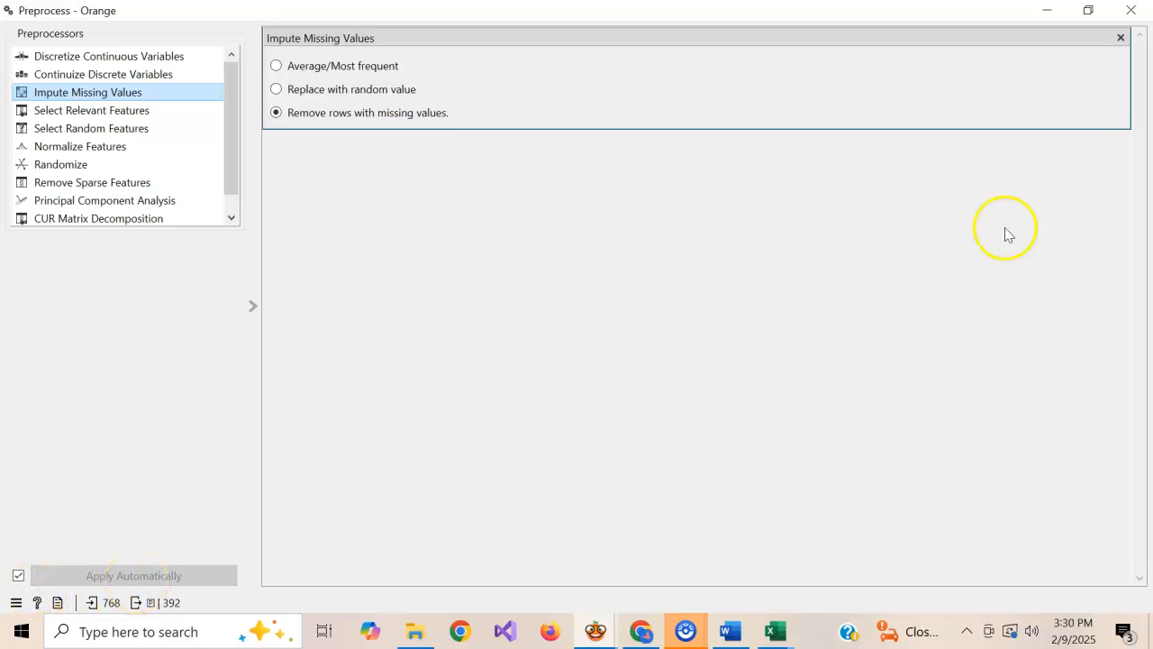
{"action": "left_click", "coordinate": [1133, 11]}
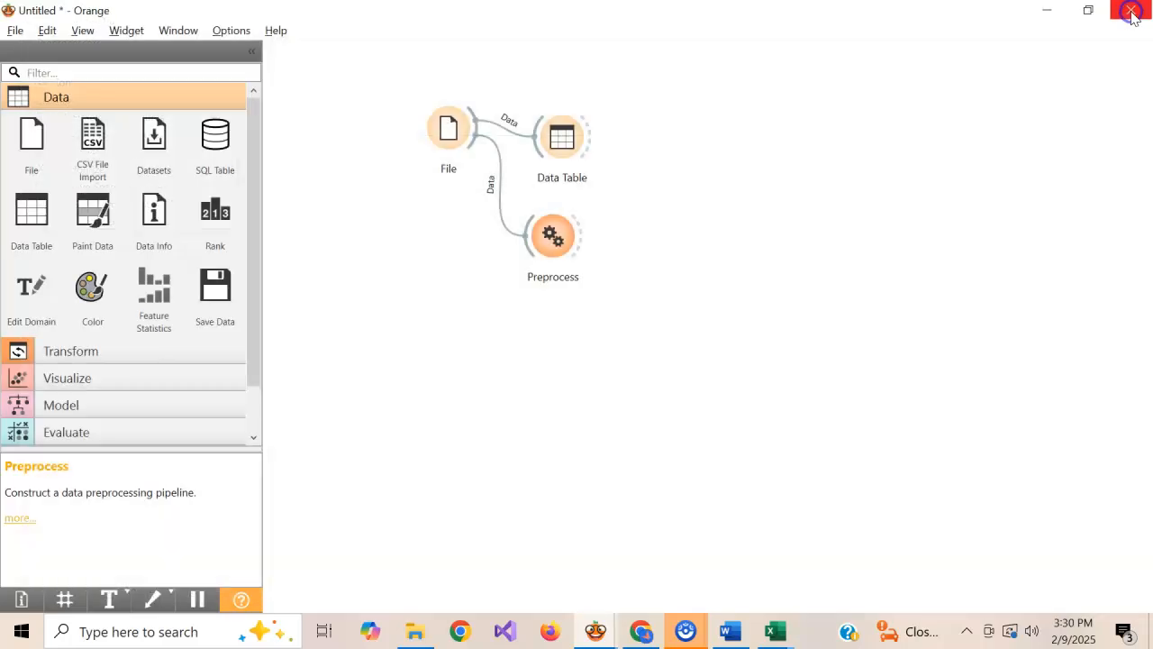
Add a second Data Table widget beside the Preprocess widget and link the Preprocess output to it
{"action": "left_click", "coordinate": [797, 244]}
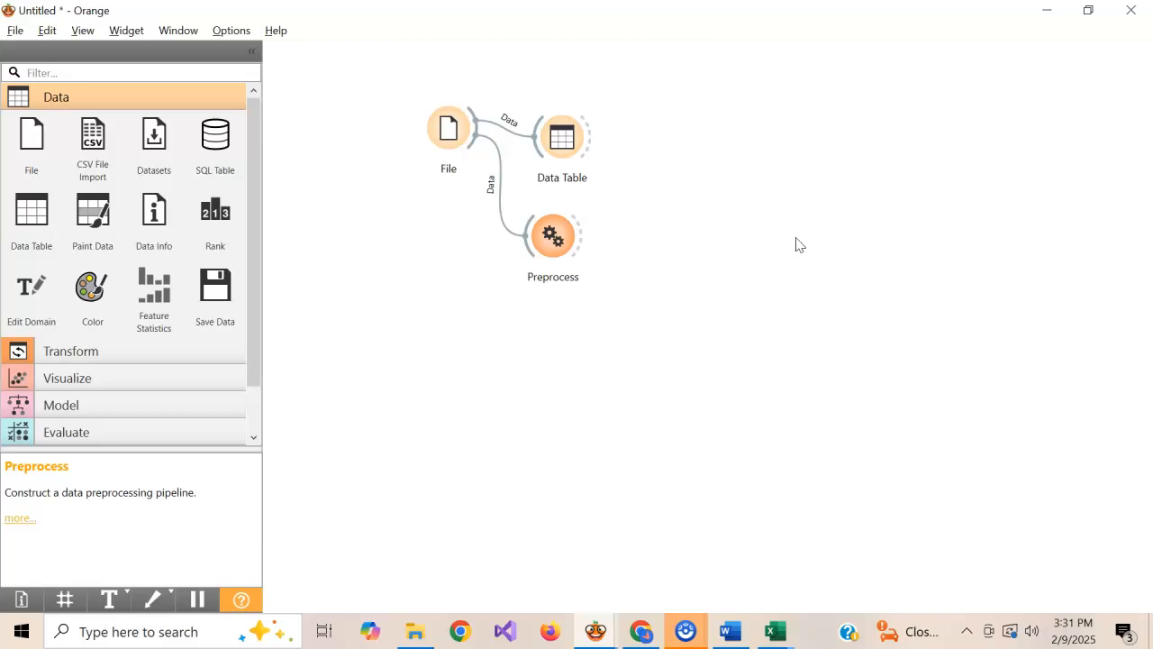
{"action": "left_click_drag", "start_coordinate": [32, 209], "coordinate": [642, 219]}
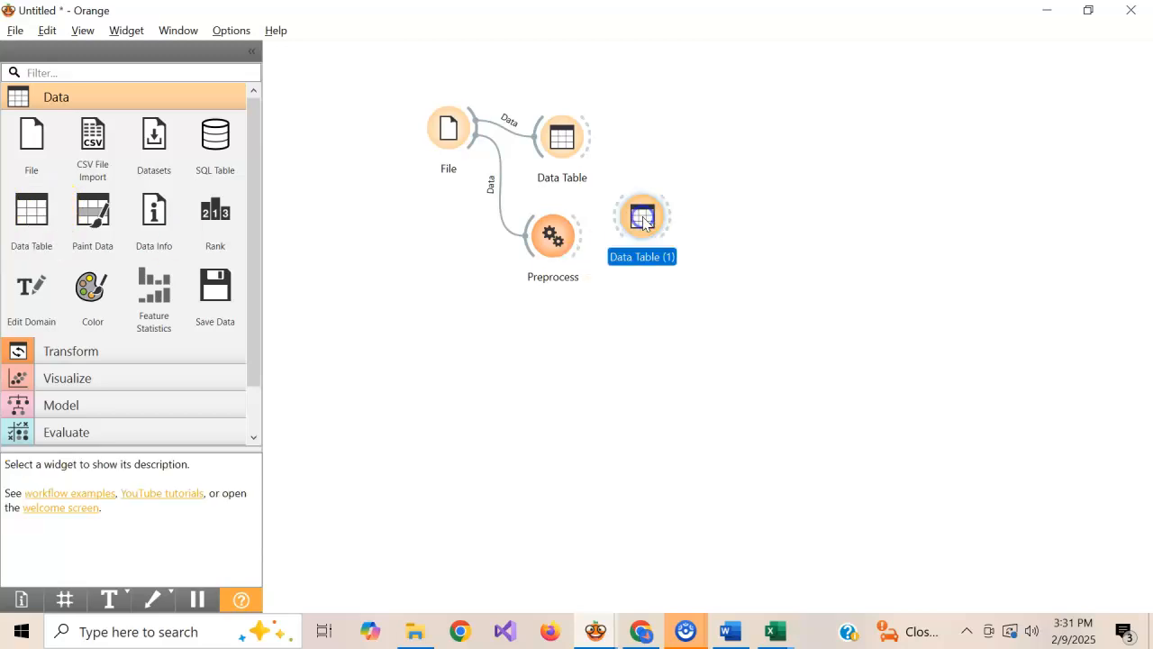
{"action": "left_click", "coordinate": [590, 239]}
{"action": "left_click_drag", "start_coordinate": [581, 239], "coordinate": [616, 223]}
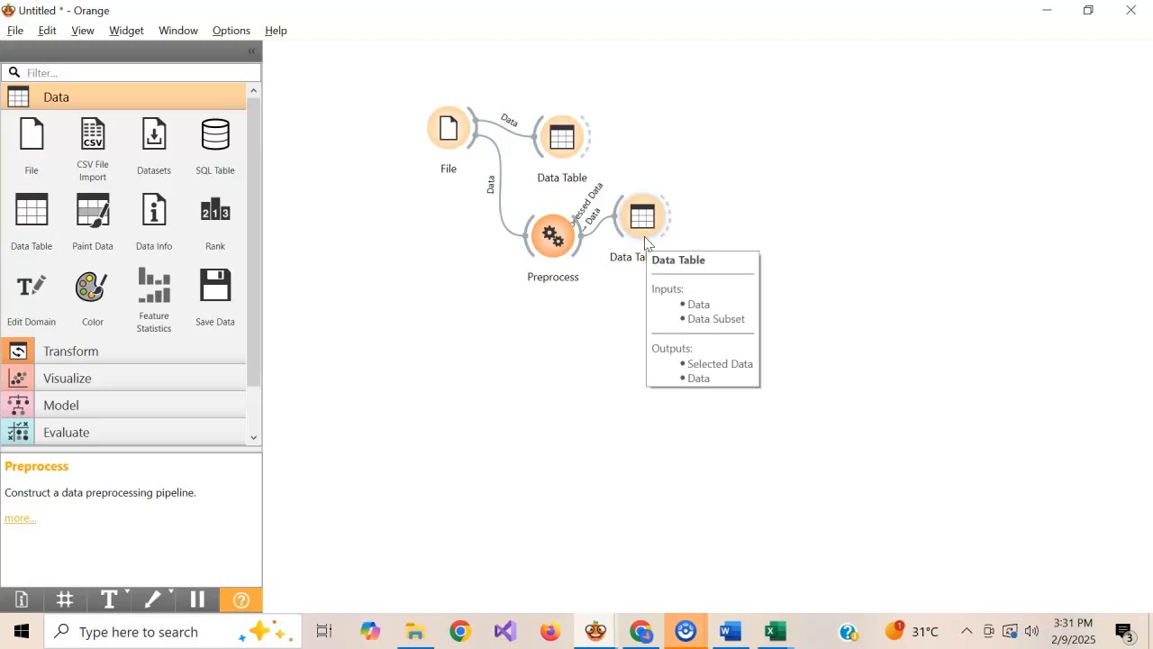
View the preprocessed dataset in the second Data Table and check whether any missing values remain
{"action": "double_click", "coordinate": [645, 236]}
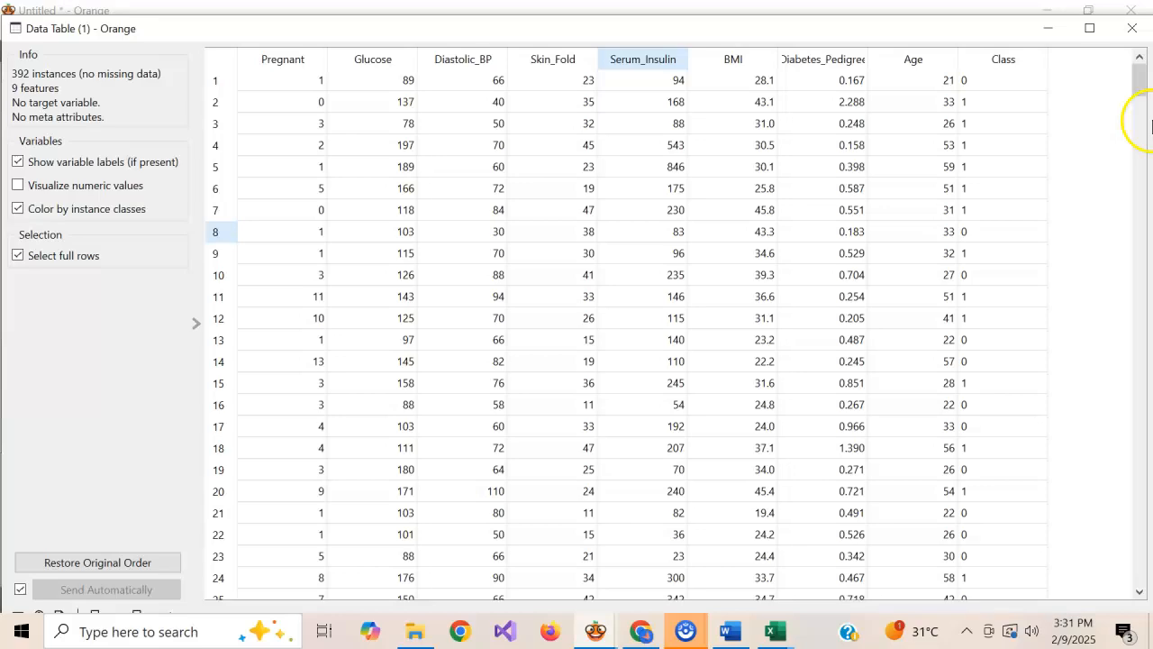
{"action": "left_click_drag", "start_coordinate": [1137, 81], "coordinate": [1139, 51]}
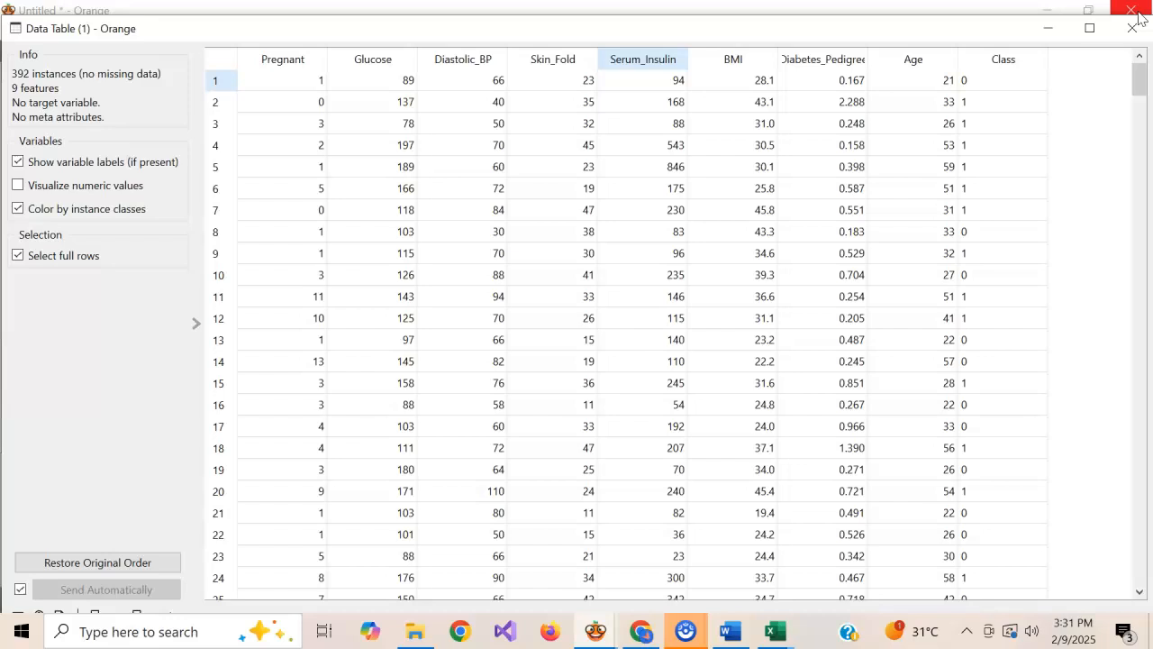
{"action": "left_click", "coordinate": [1133, 27]}
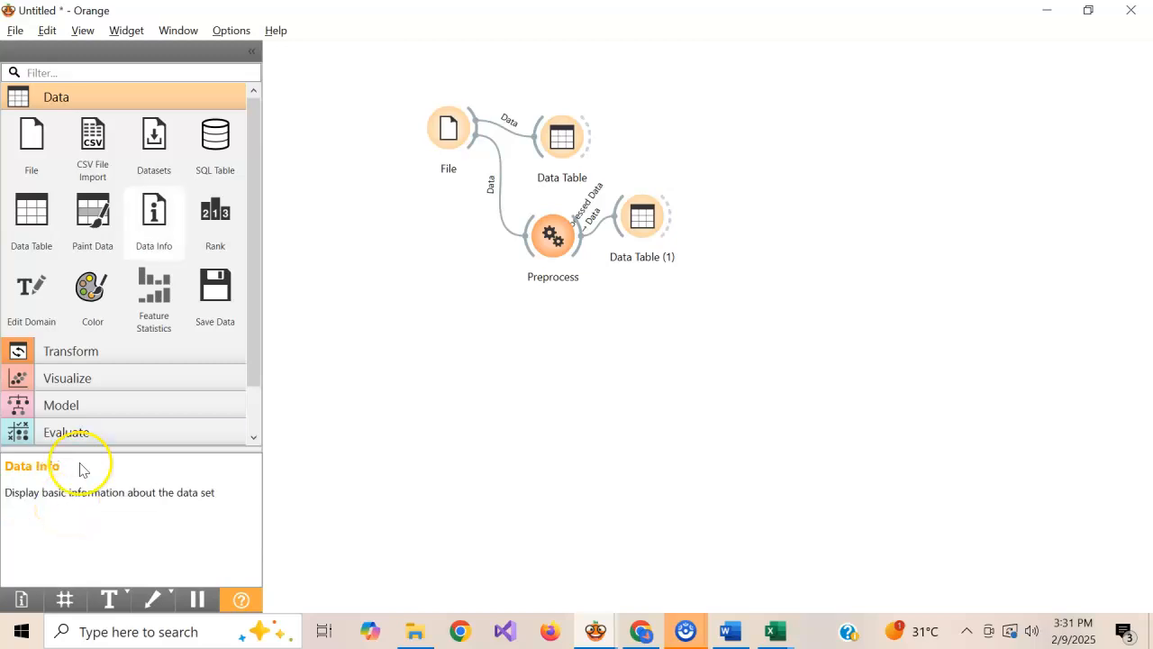
Collapse the Data category in the widget toolbox
{"action": "left_click", "coordinate": [170, 101]}
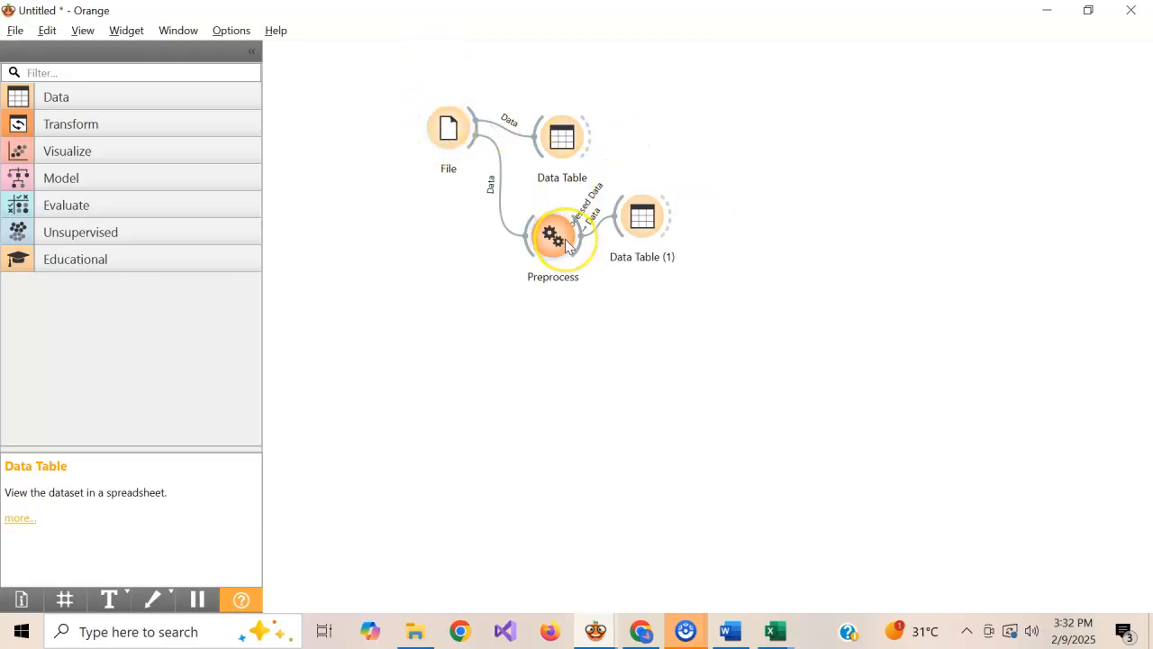
{"action": "mouse_move", "coordinate": [567, 245]}
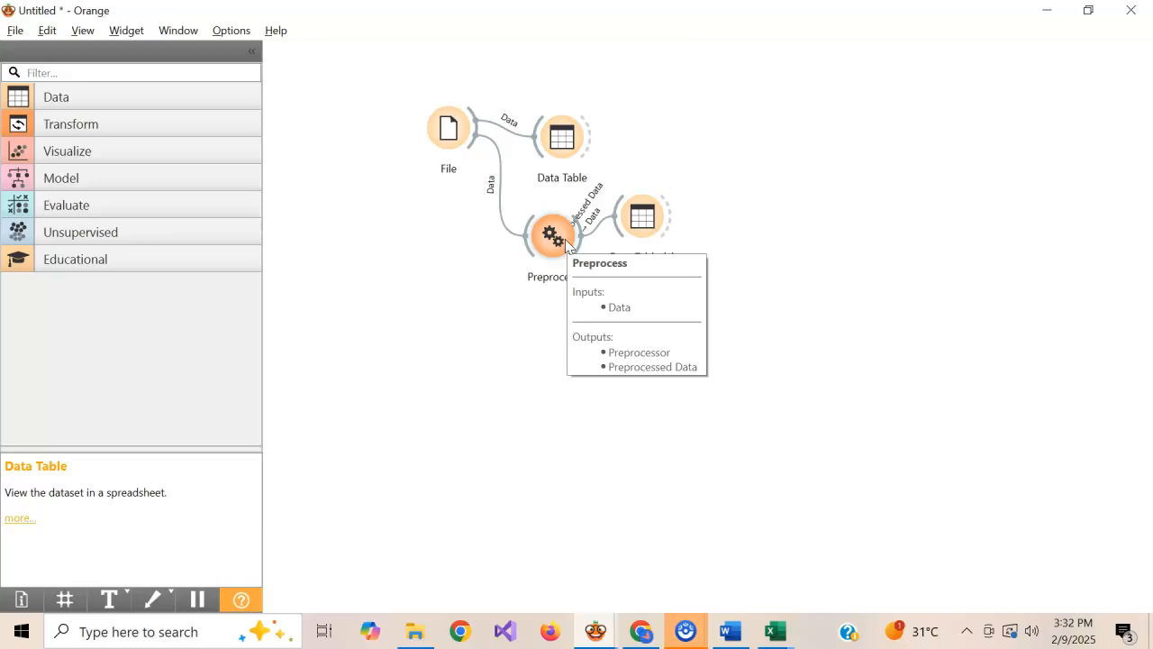